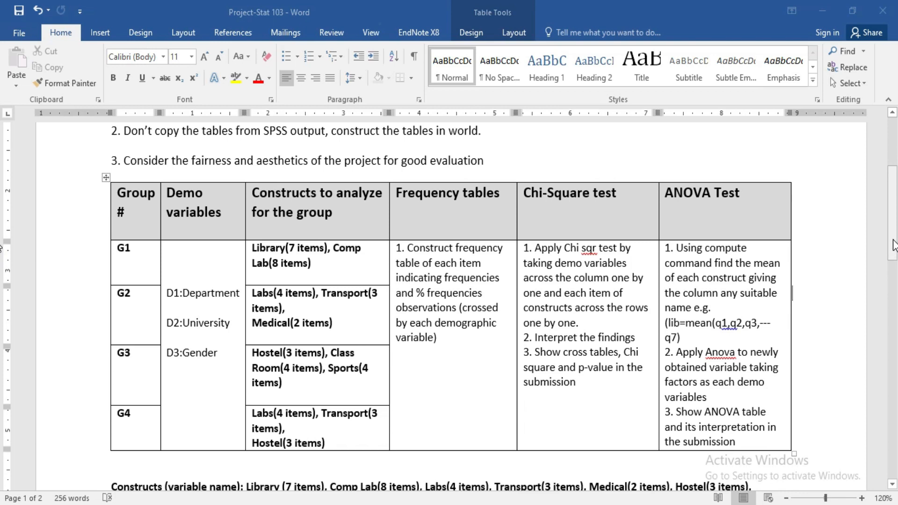
# Step: Review the project instructions, then switch to the Project G1 dataset in SPSS and scroll through its variable columns
pyautogui.moveTo(893, 246); pyautogui.dragTo(894, 253)
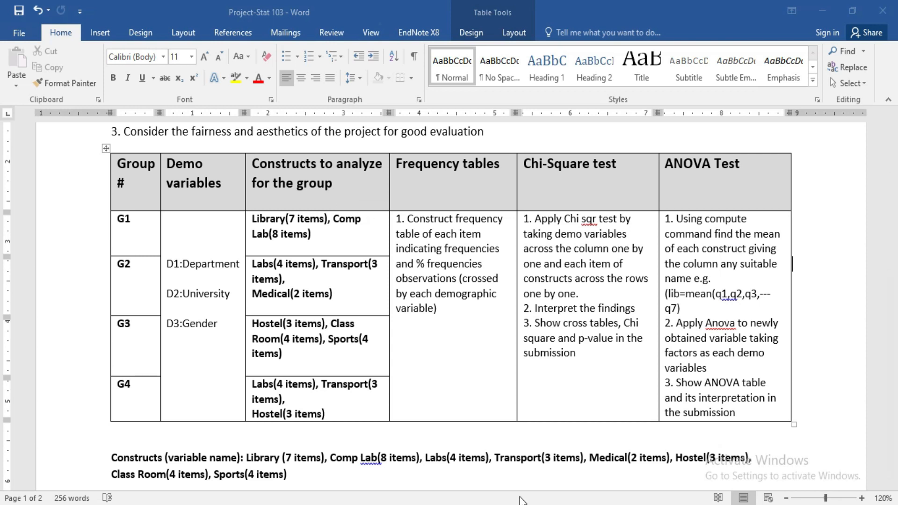
pyautogui.moveTo(596, 504)
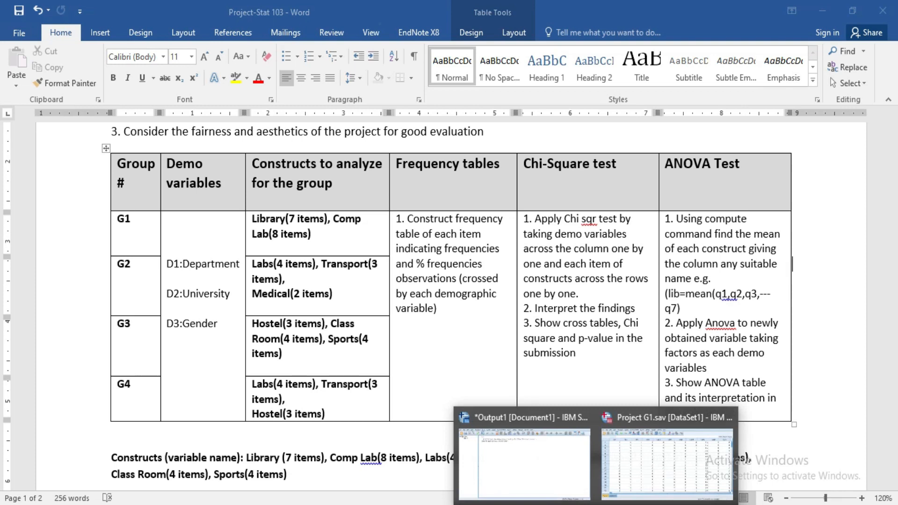
pyautogui.click(675, 469)
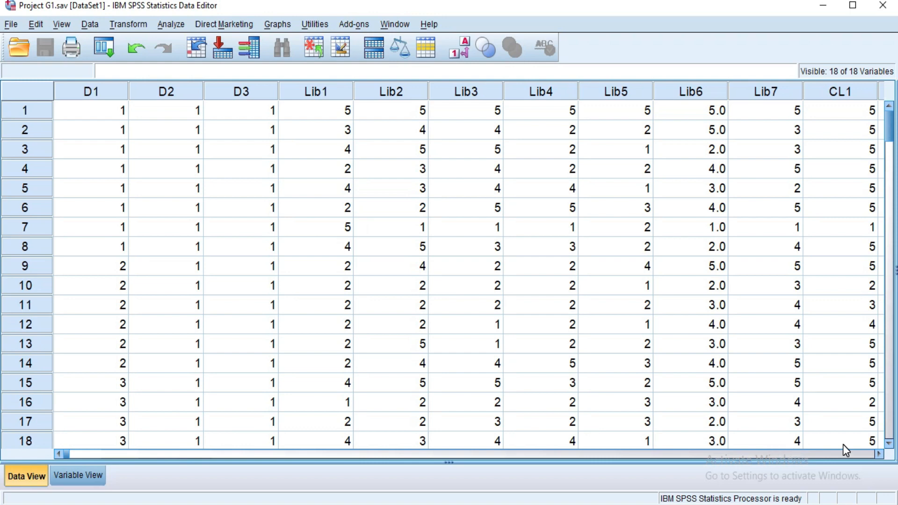
pyautogui.click(880, 455)
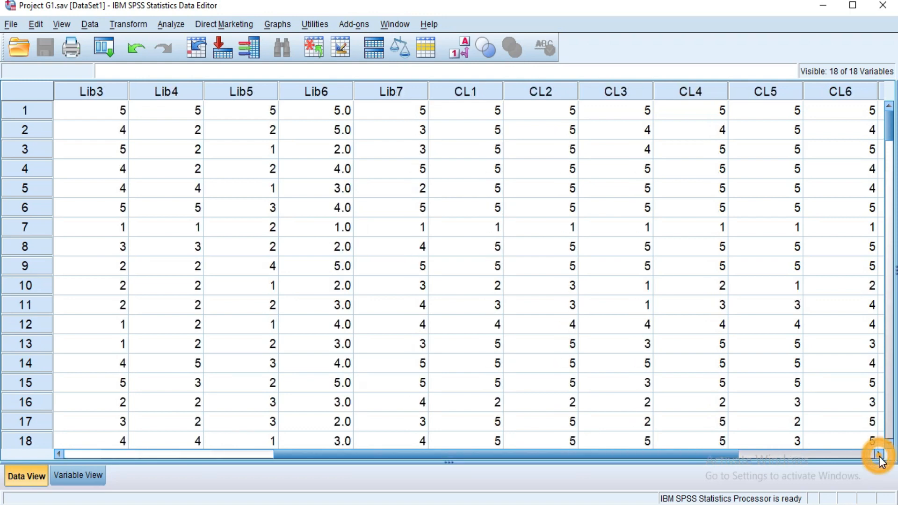
pyautogui.click(880, 455)
pyautogui.click(880, 455)
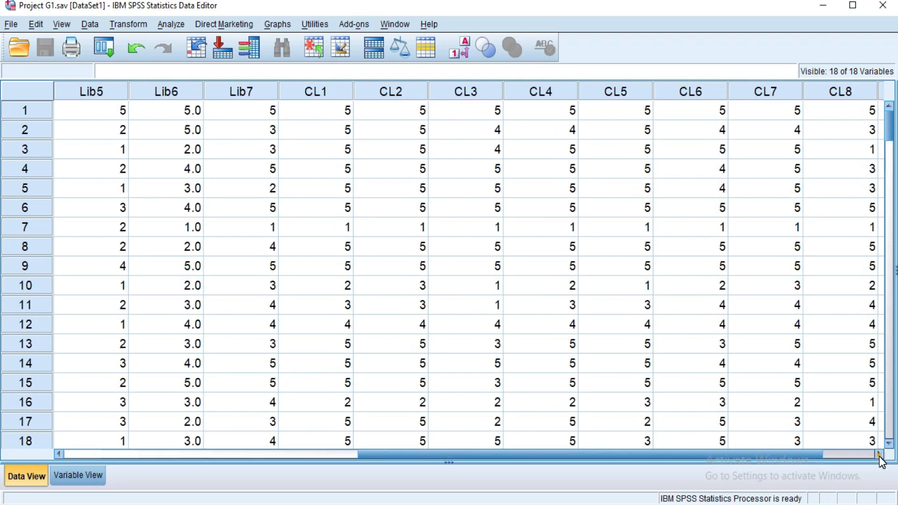
pyautogui.click(880, 454)
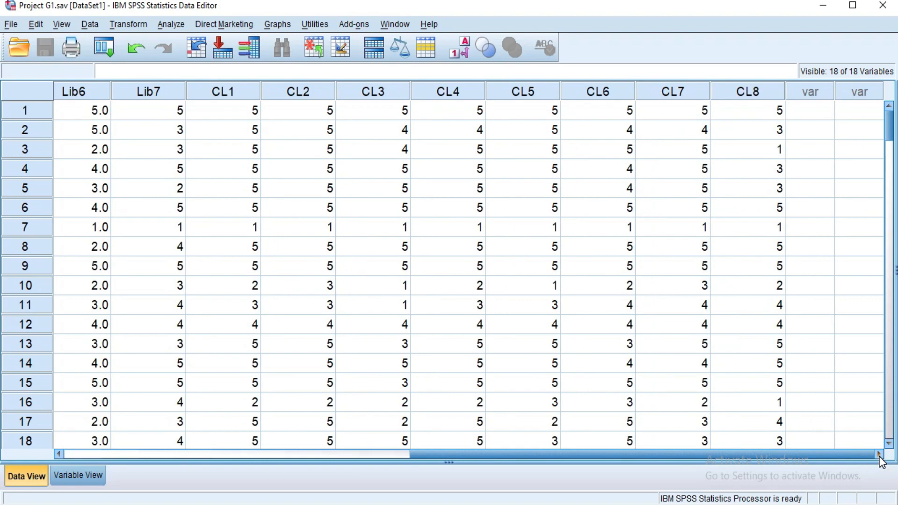
pyautogui.moveTo(664, 455); pyautogui.dragTo(288, 448)
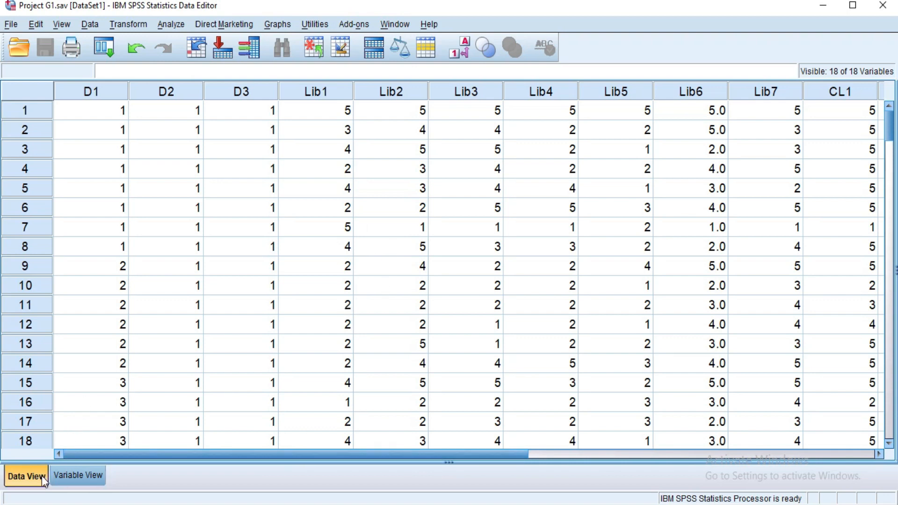
# Step: Inspect the value labels of Lib1 in Variable View, close them unchanged, and return to Data View
pyautogui.click(69, 478)
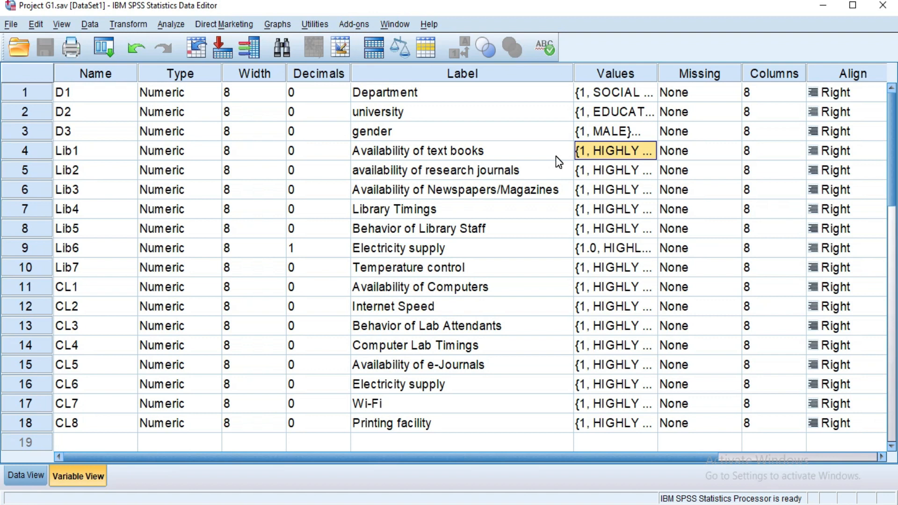
pyautogui.click(632, 150)
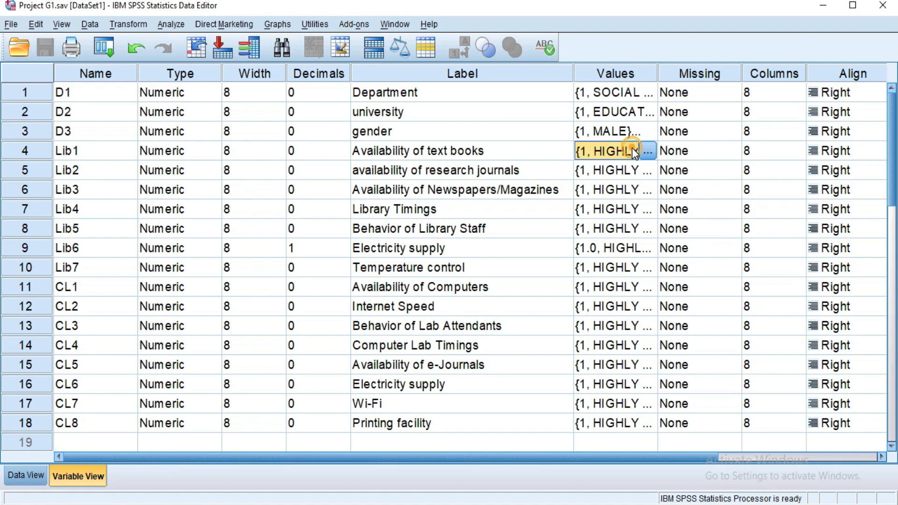
pyautogui.click(647, 152)
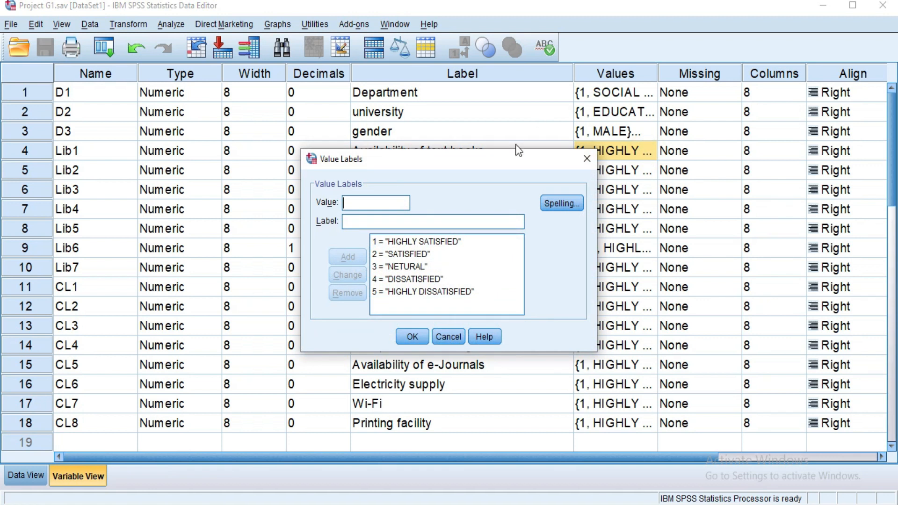
pyautogui.click(493, 164)
pyautogui.moveTo(493, 164); pyautogui.dragTo(490, 120)
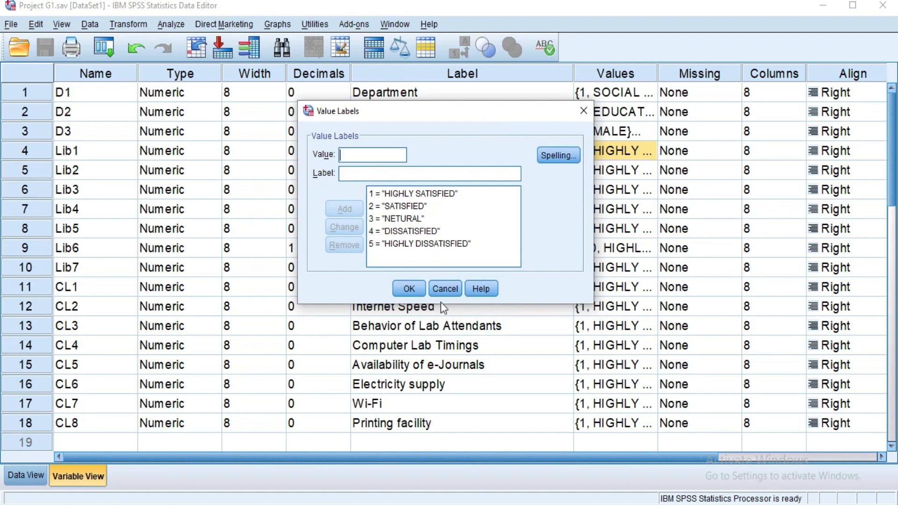
pyautogui.click(445, 289)
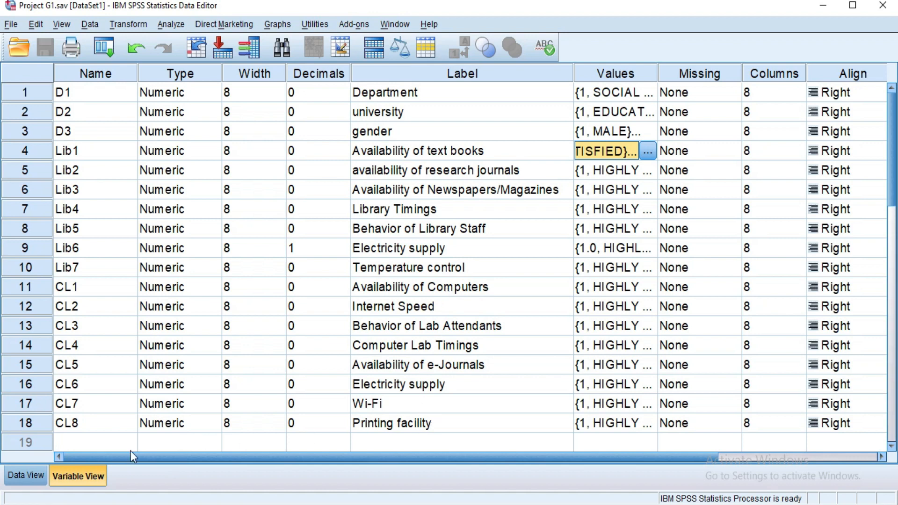
pyautogui.click(27, 475)
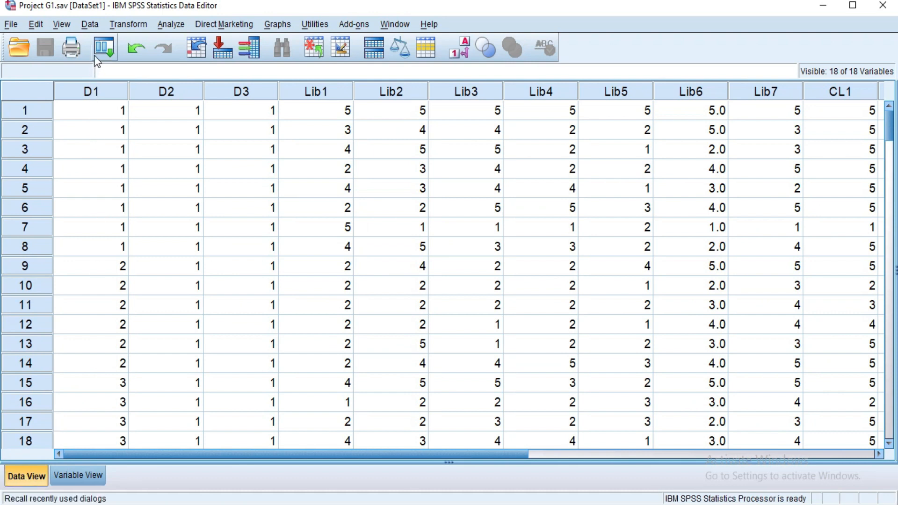
# Step: Split the file by Department [D1] using the Compare groups option
pyautogui.click(92, 25)
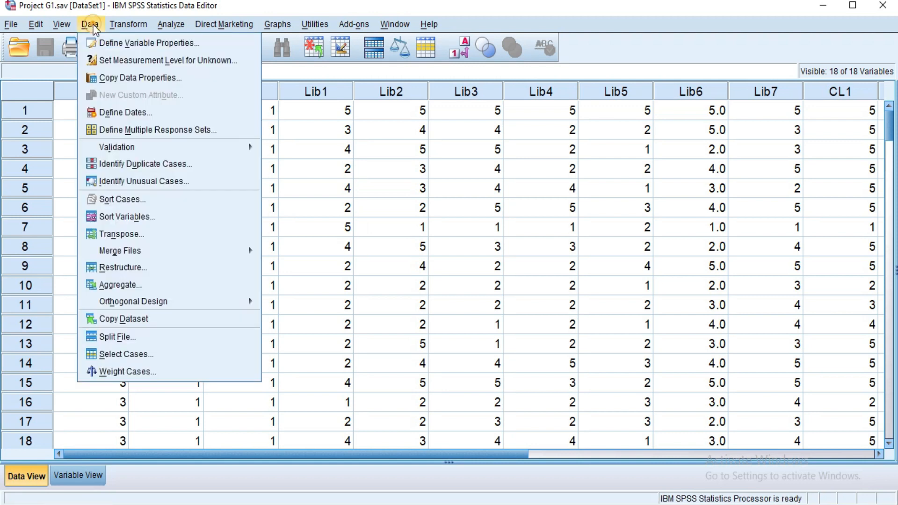
pyautogui.click(150, 335)
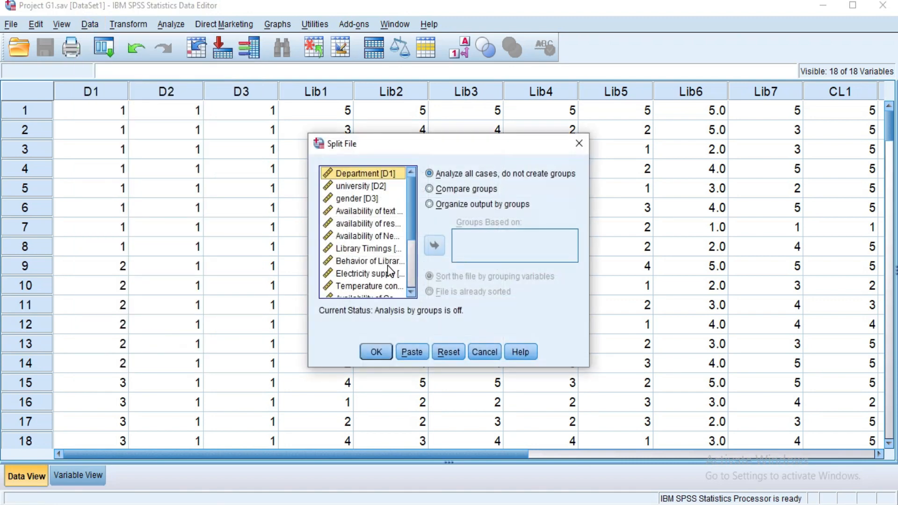
pyautogui.click(442, 190)
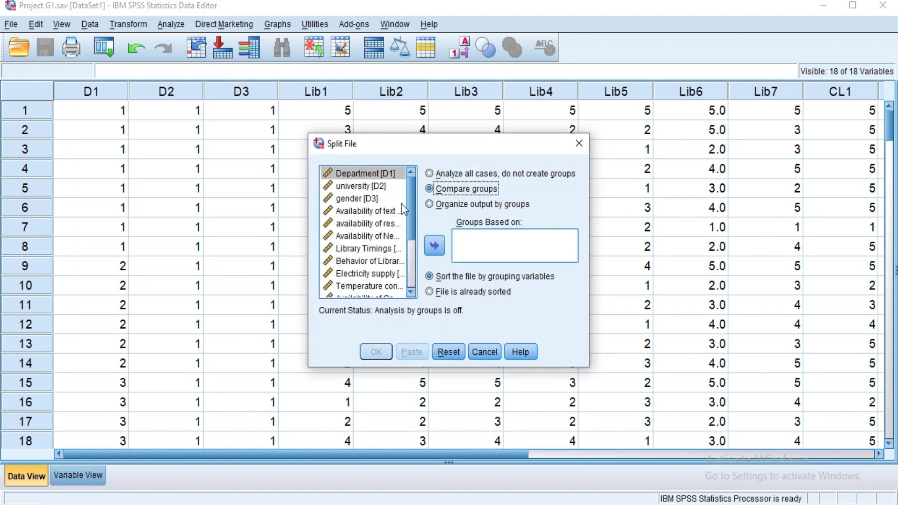
pyautogui.click(434, 245)
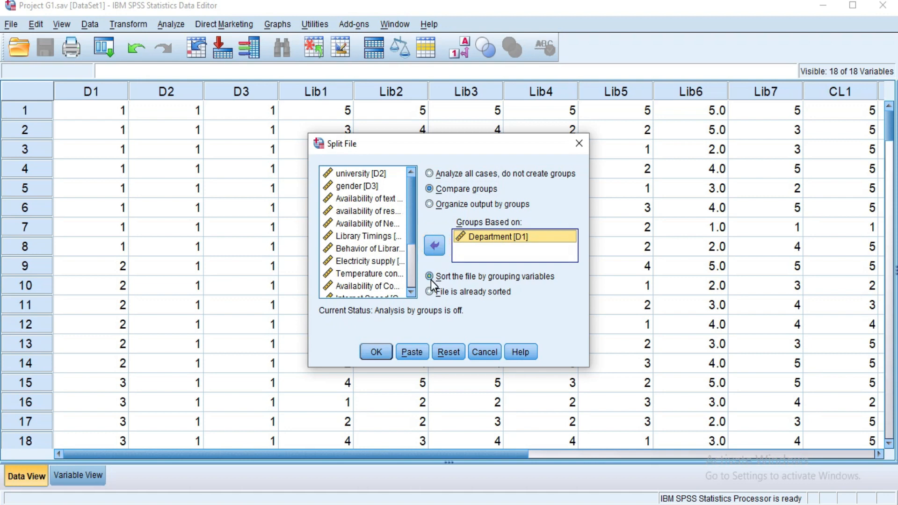
pyautogui.click(376, 353)
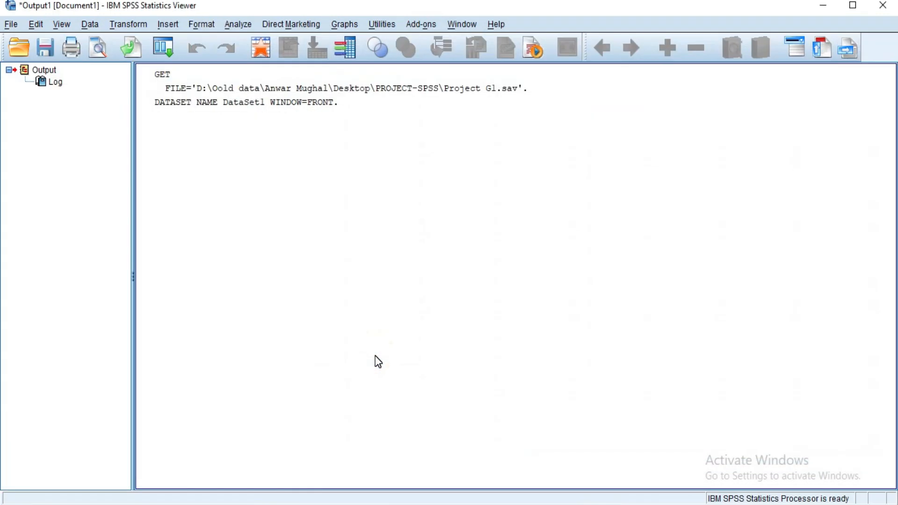
# Step: Run Frequencies on all construct items, from Availability of text books through Printing facility
pyautogui.click(260, 49)
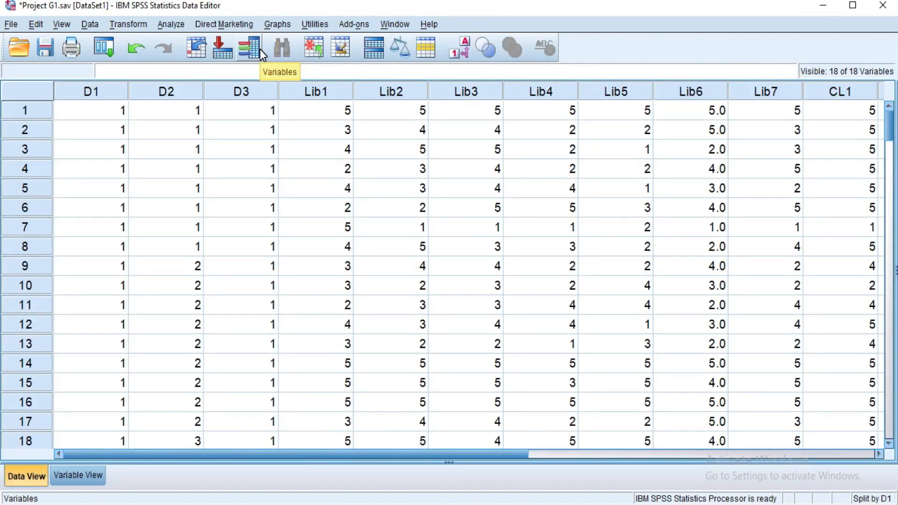
pyautogui.click(172, 25)
pyautogui.moveTo(223, 73)
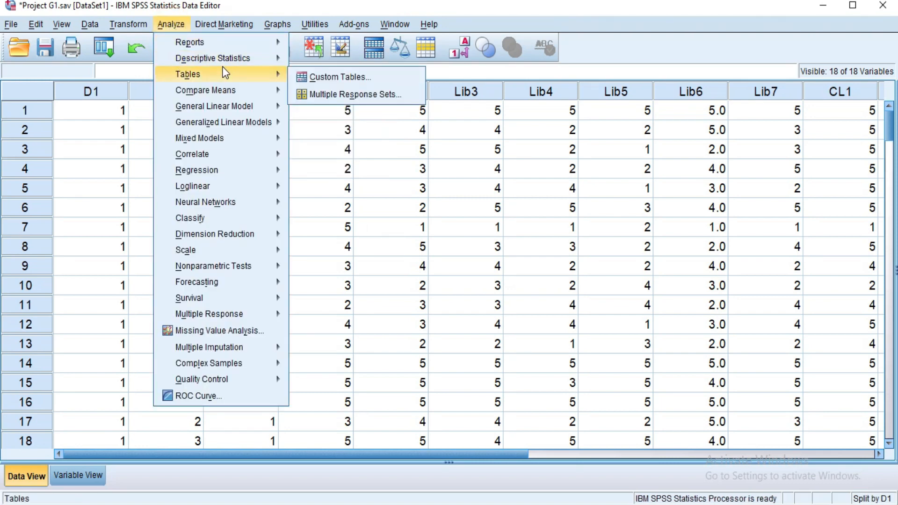
pyautogui.moveTo(241, 60)
pyautogui.click(333, 63)
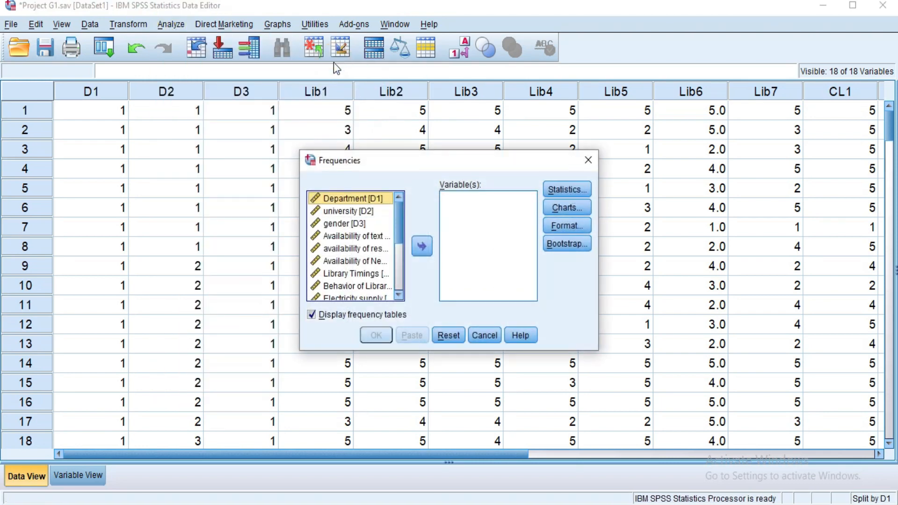
pyautogui.click(348, 238)
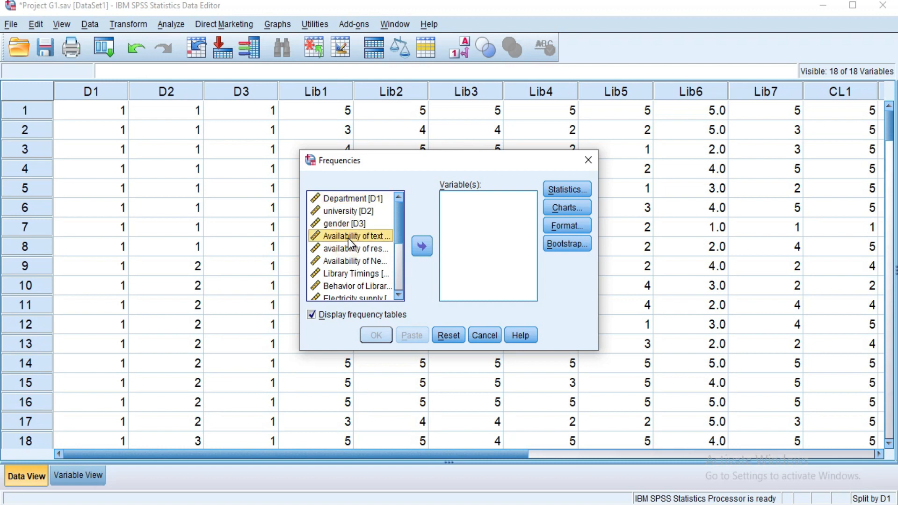
pyautogui.hotkey('shift', 'Down')
pyautogui.hotkey('shift', 'Down')
pyautogui.hotkey('shift', 'Down')
pyautogui.hotkey('shift', 'Down')
pyautogui.hotkey('shift', 'Down')
pyautogui.hotkey('shift', 'Down')
pyautogui.hotkey('shift', 'Down')
pyautogui.hotkey('shift', 'Down')
pyautogui.hotkey('shift', 'Down')
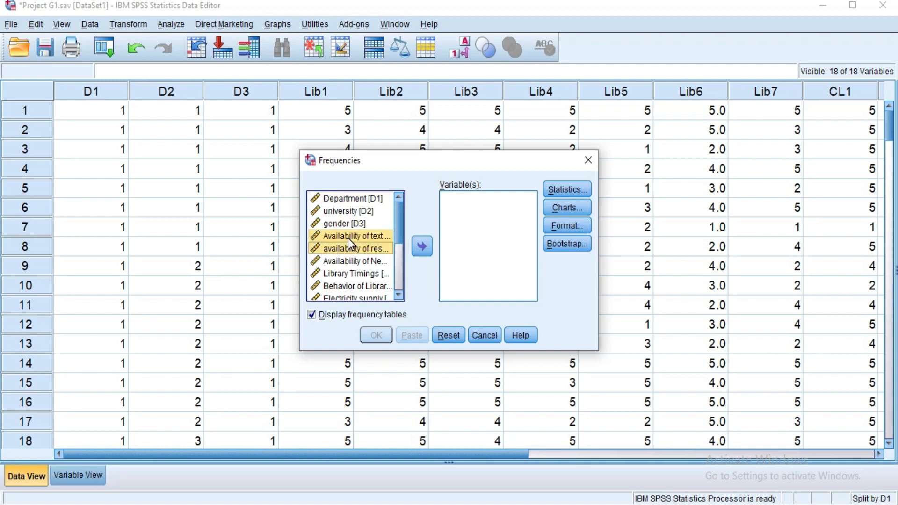
pyautogui.hotkey('shift', 'Down')
pyautogui.hotkey('shift', 'Down')
pyautogui.hotkey('shift', 'Down')
pyautogui.hotkey('shift', 'Down')
pyautogui.hotkey('shift', 'Down')
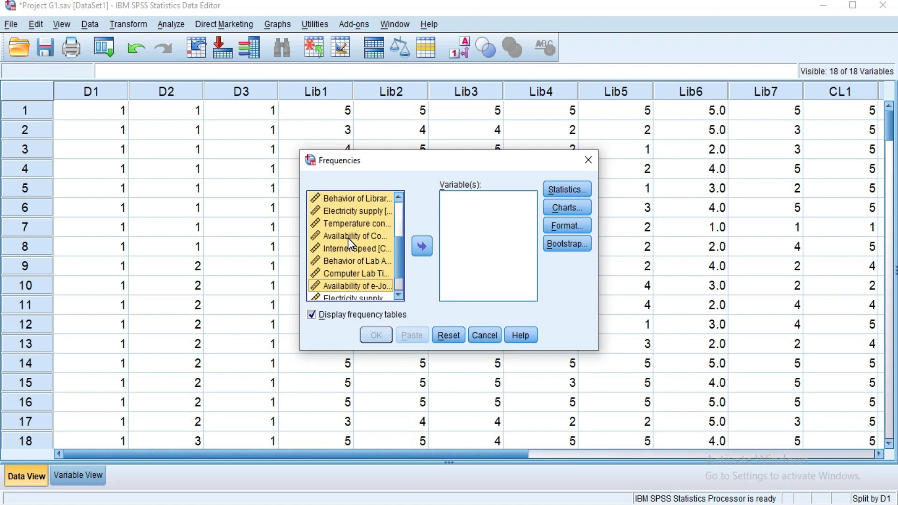
pyautogui.click(423, 246)
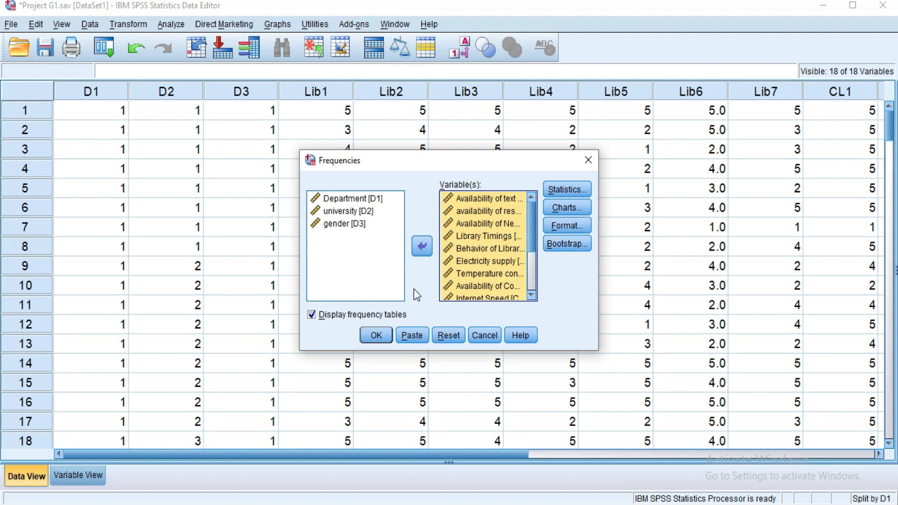
pyautogui.click(374, 338)
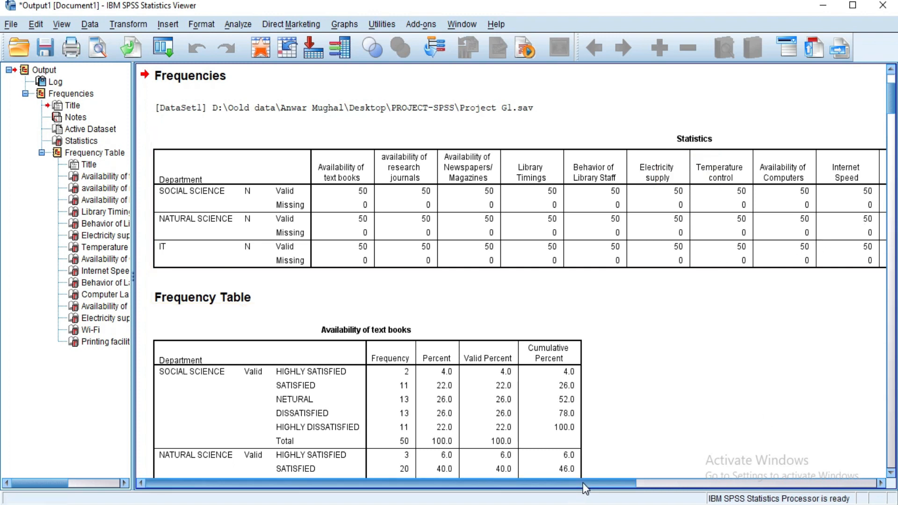
# Step: Scroll through the frequency tables of each item broken down by department
pyautogui.moveTo(583, 483); pyautogui.dragTo(555, 475)
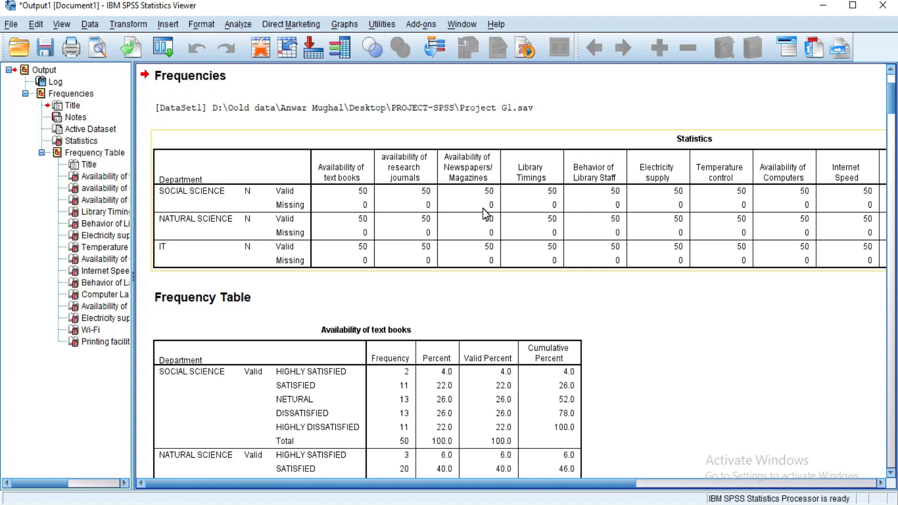
pyautogui.moveTo(893, 97); pyautogui.dragTo(894, 122)
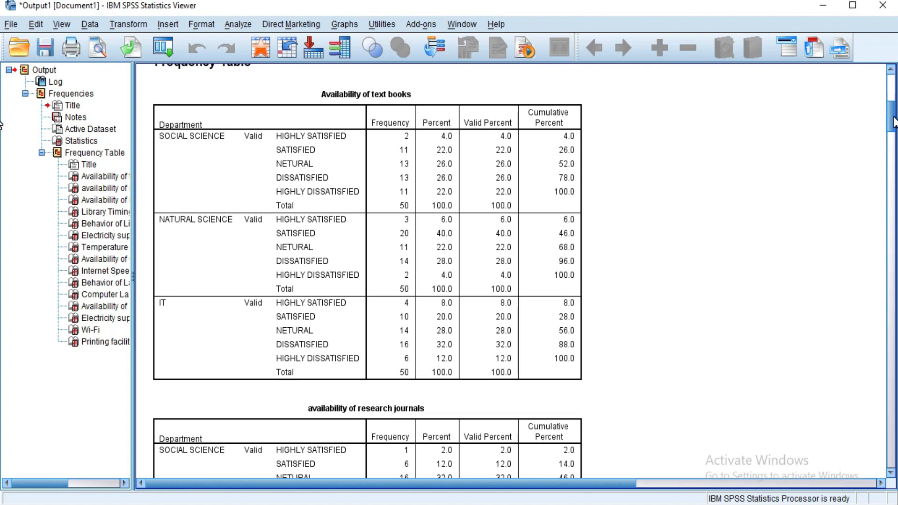
pyautogui.moveTo(895, 123)
pyautogui.mouseDown()
pyautogui.moveTo(894, 136)
pyautogui.moveTo(894, 120)
pyautogui.mouseUp()
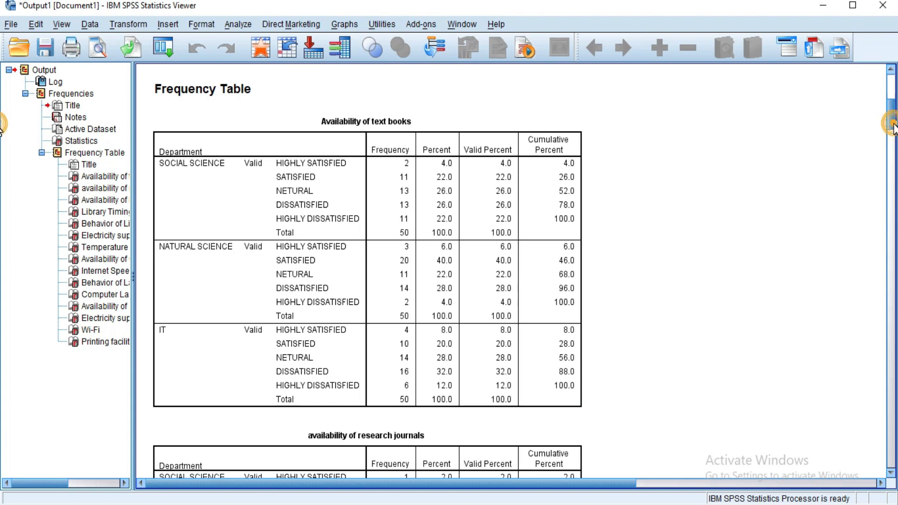
pyautogui.scroll(-2, 894, 131)
pyautogui.moveTo(895, 129); pyautogui.dragTo(895, 126)
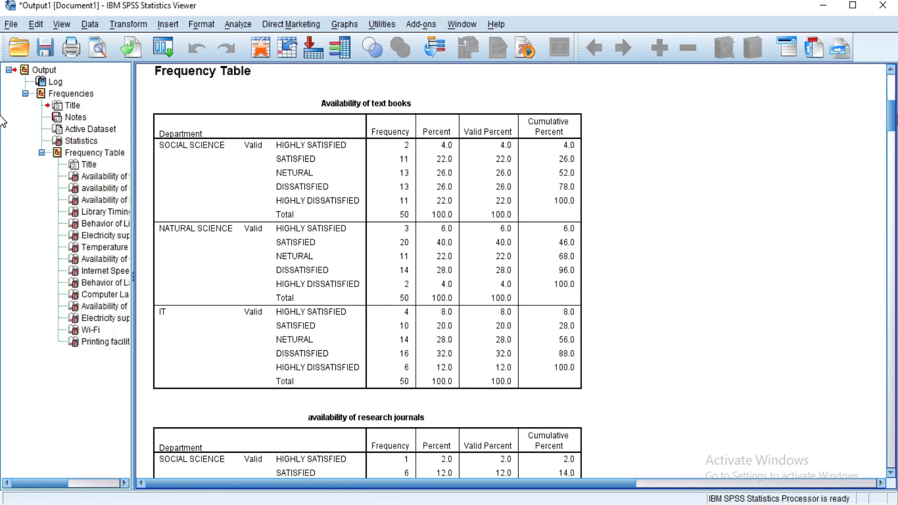
pyautogui.moveTo(894, 131); pyautogui.dragTo(888, 279)
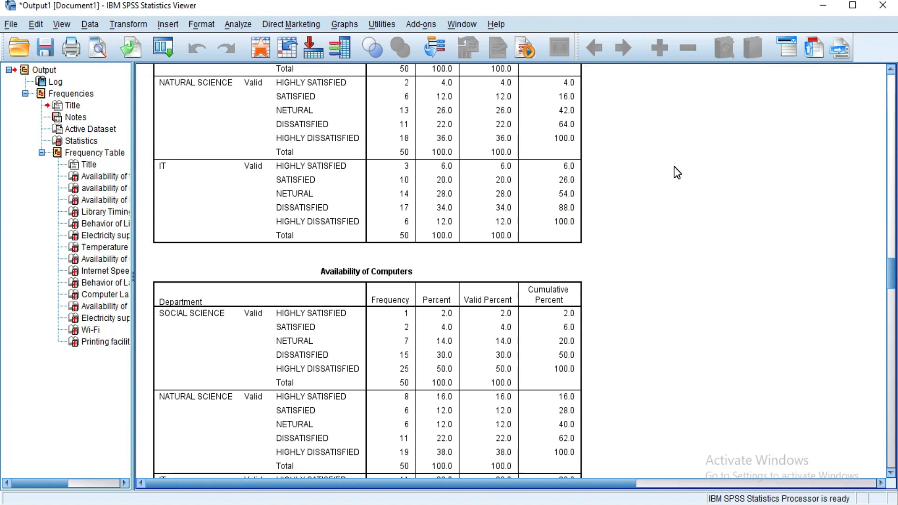
# Step: Turn off the file split so all cases are analyzed without groups
pyautogui.click(169, 47)
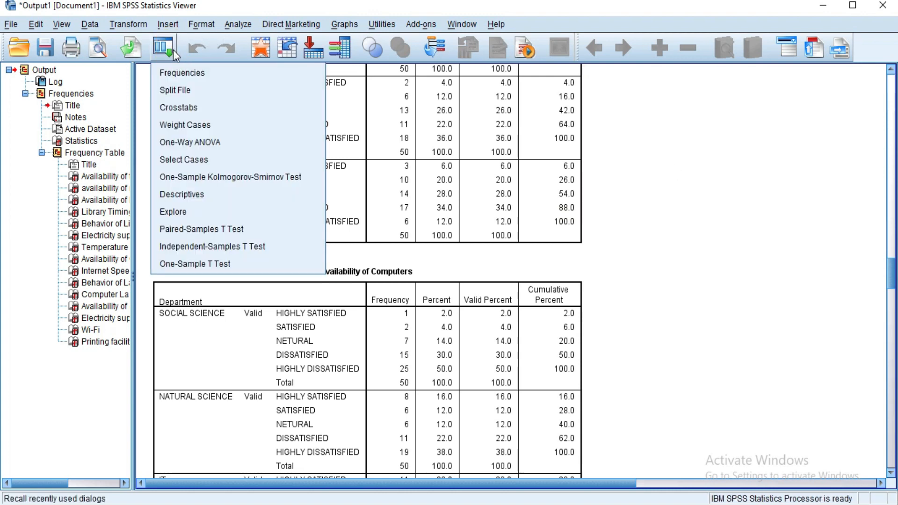
pyautogui.click(187, 89)
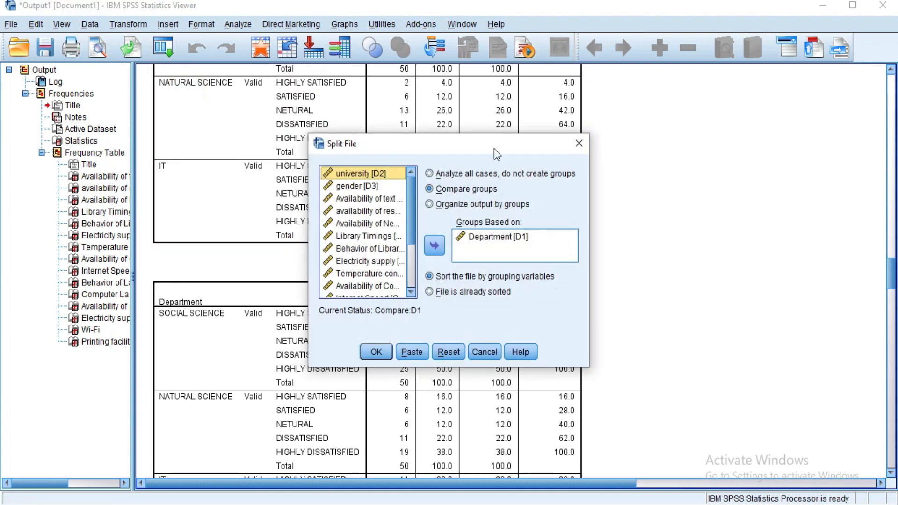
pyautogui.click(476, 175)
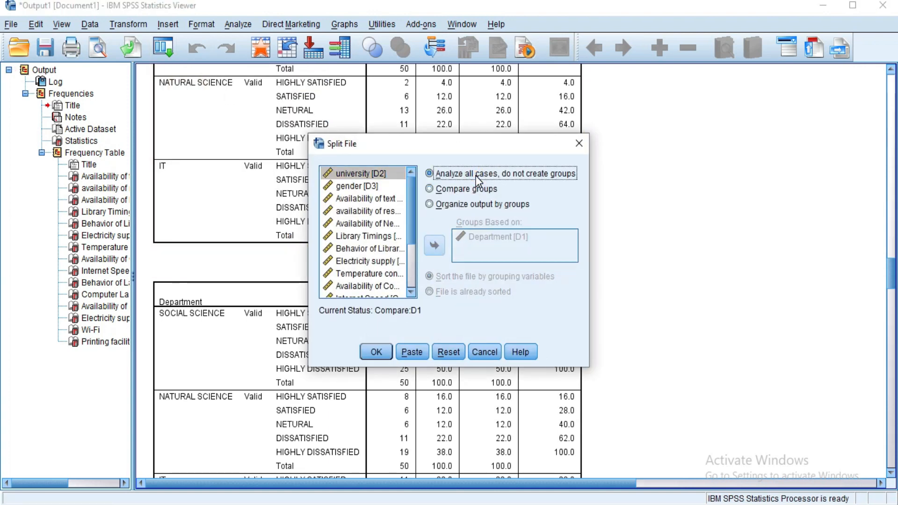
pyautogui.click(378, 351)
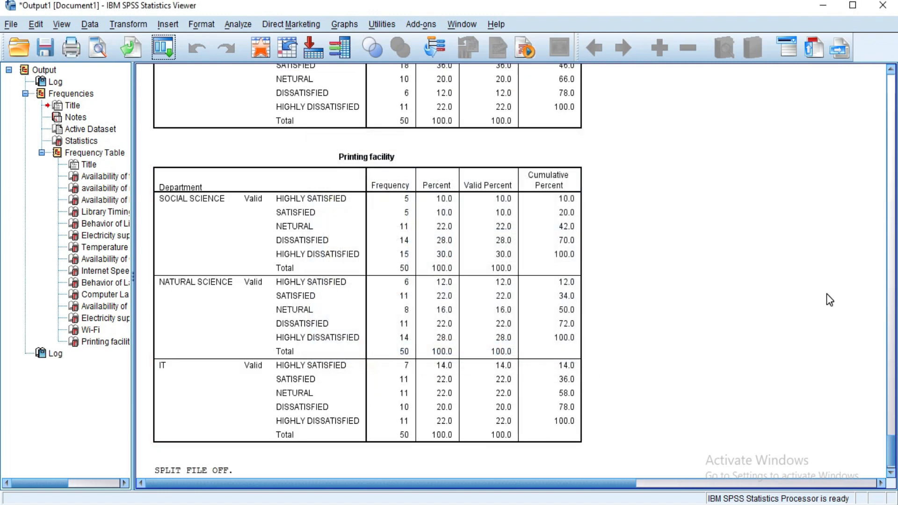
# Step: Run Crosstabs with Department [D1] in rows and Availability of text books in columns, including the Chi-square statistic
pyautogui.scroll(-1, 894, 456)
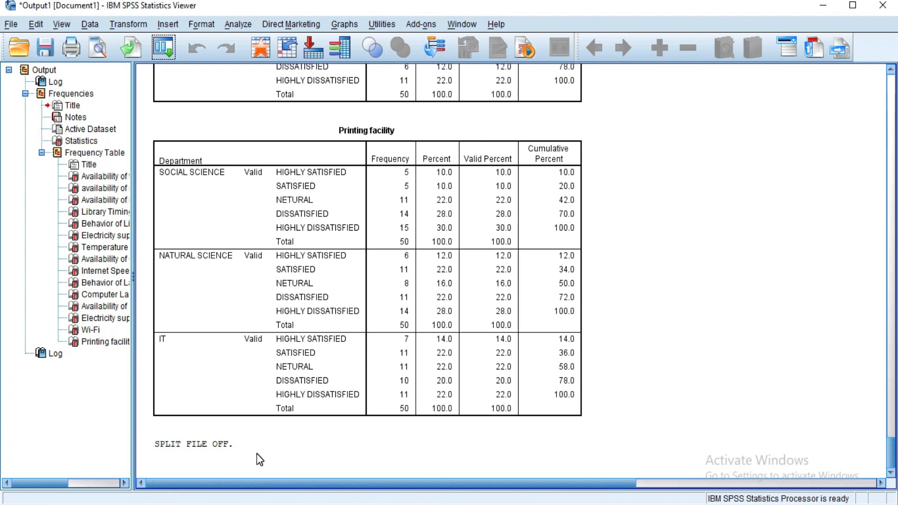
pyautogui.click(612, 504)
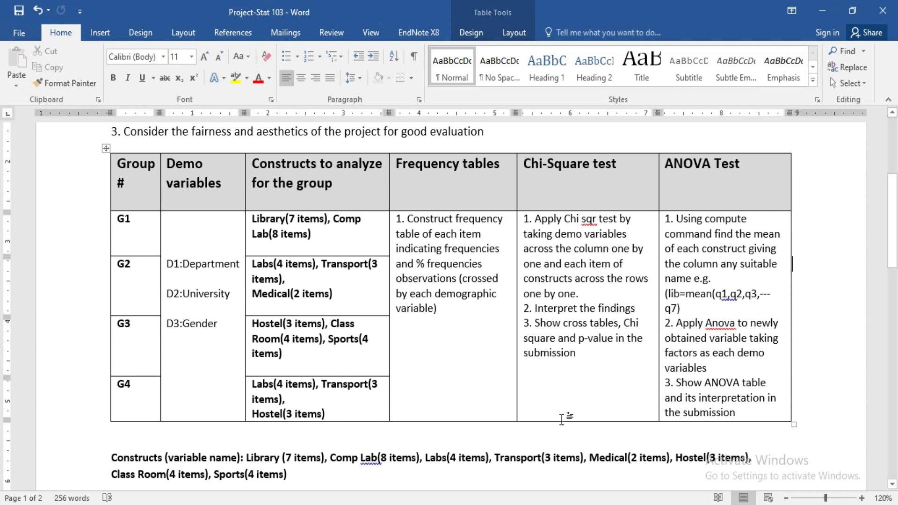
pyautogui.click(589, 504)
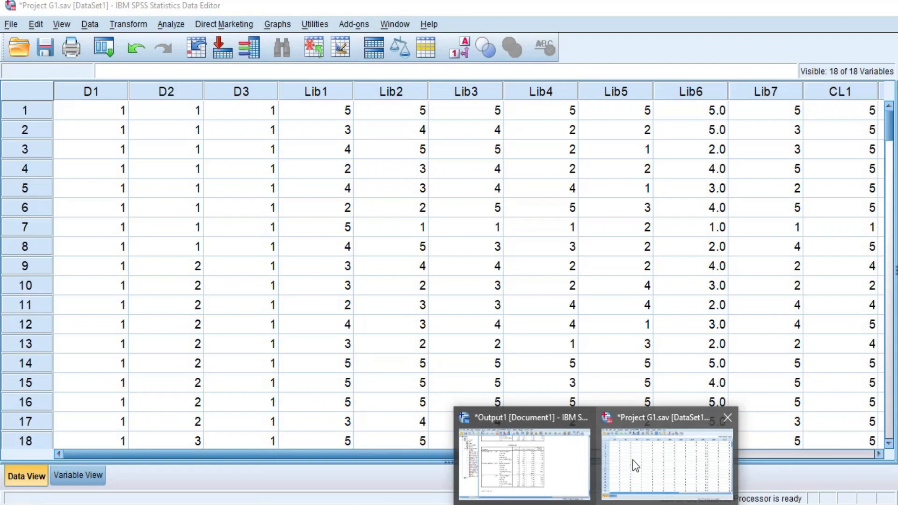
pyautogui.click(634, 462)
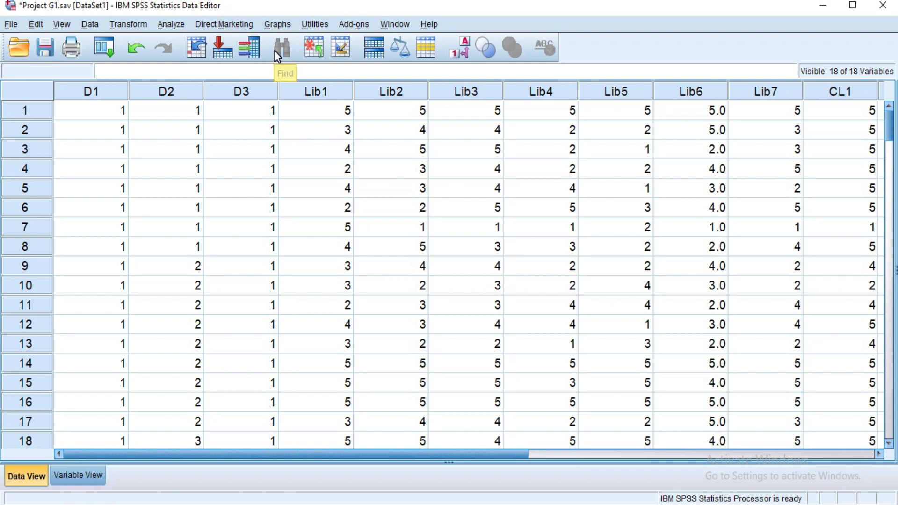
pyautogui.click(171, 27)
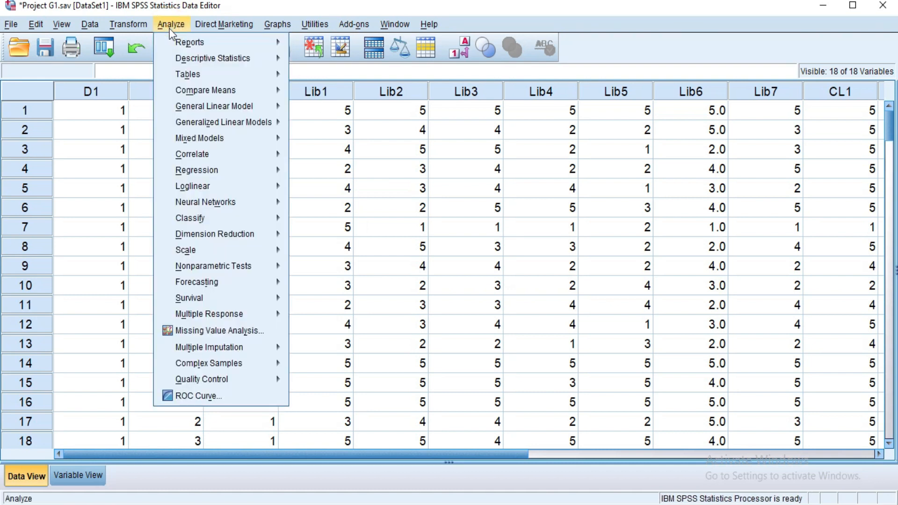
pyautogui.moveTo(240, 62)
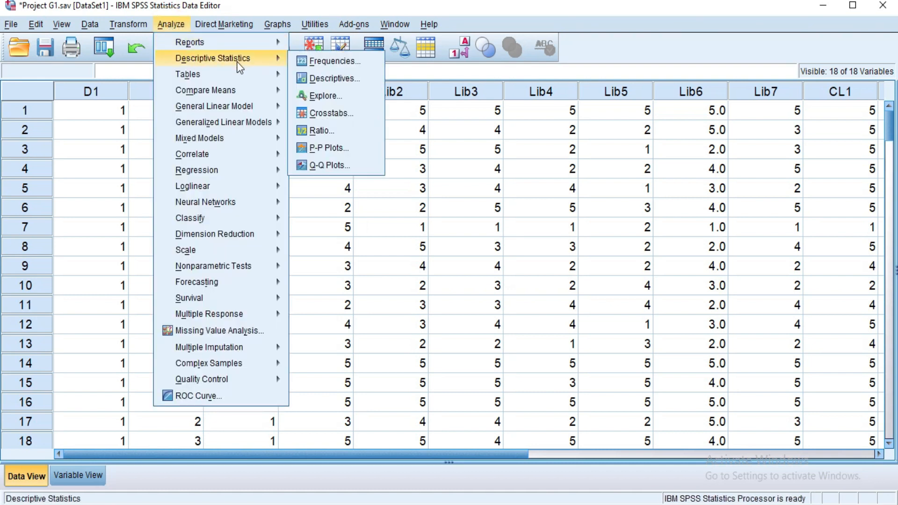
pyautogui.click(342, 112)
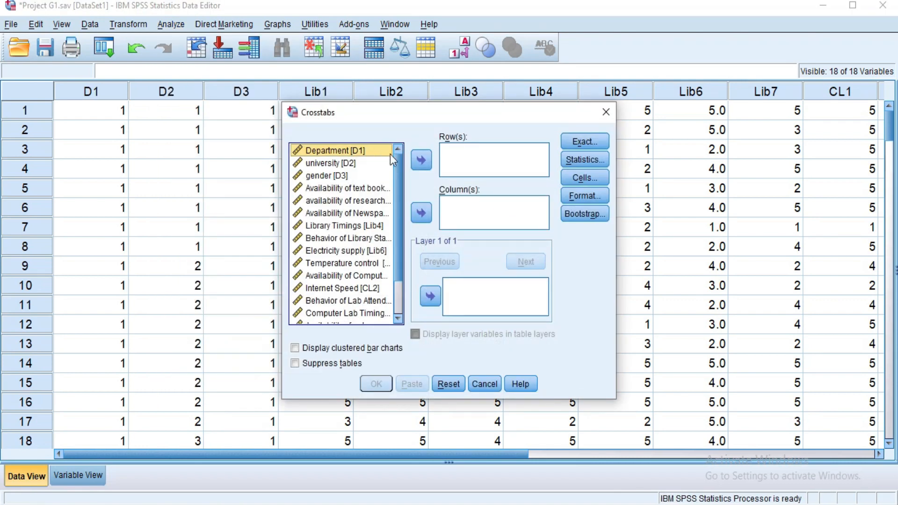
pyautogui.click(421, 161)
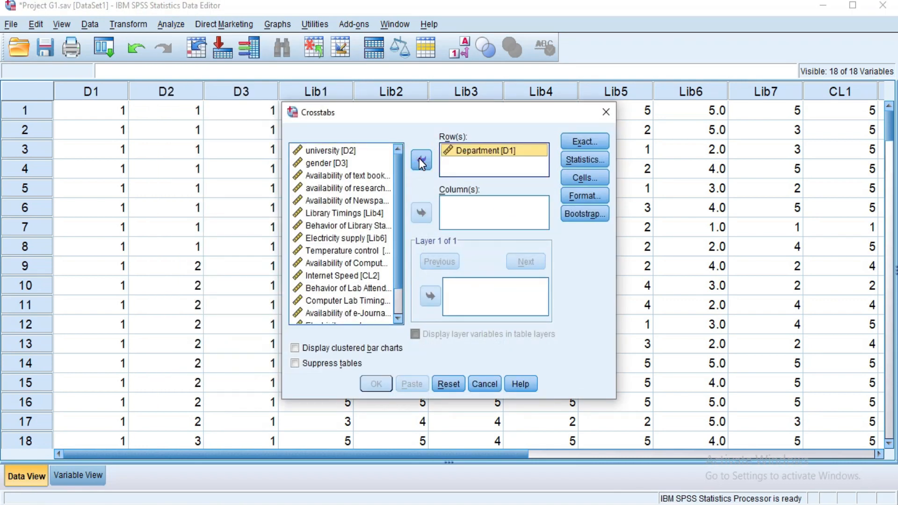
pyautogui.click(381, 177)
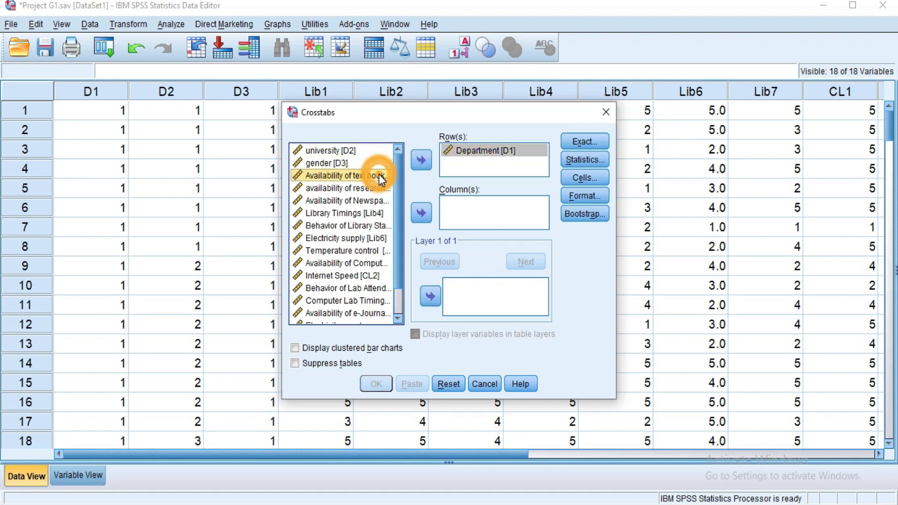
pyautogui.click(422, 213)
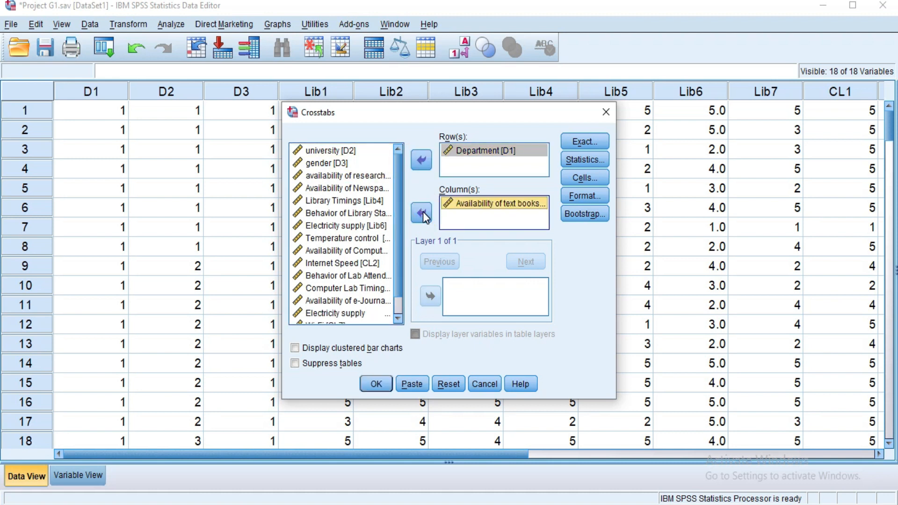
pyautogui.click(583, 157)
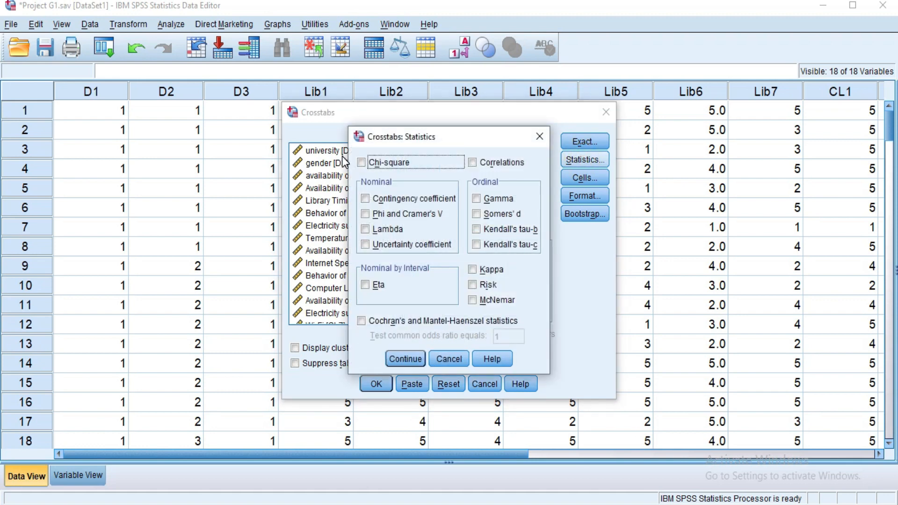
pyautogui.click(363, 163)
pyautogui.click(405, 358)
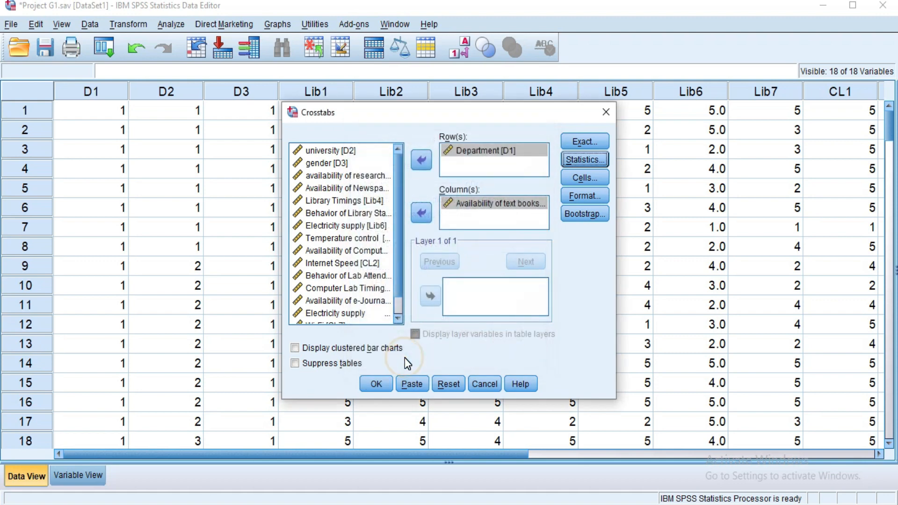
pyautogui.click(377, 386)
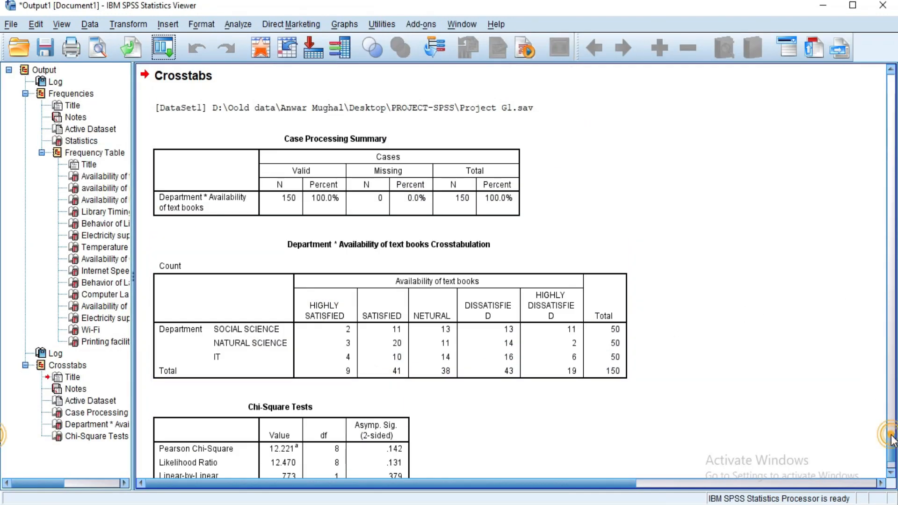
# Step: Rerun Crosstabs replacing the column variable with availability of research journals, keeping Department [D1] in rows
pyautogui.scroll(-3, 891, 439)
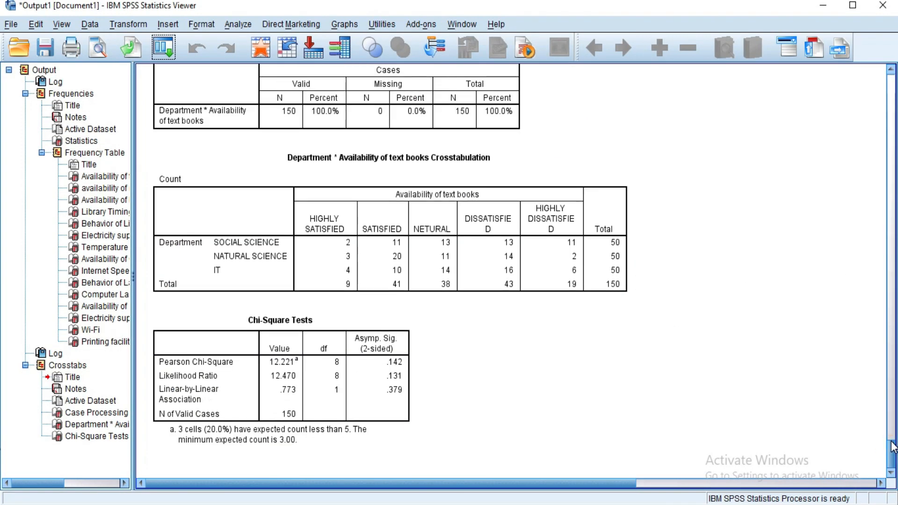
pyautogui.click(406, 367)
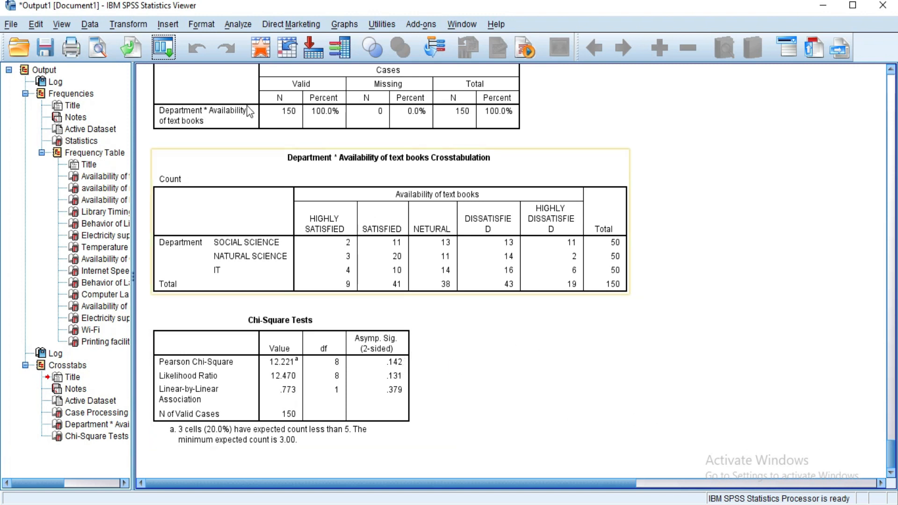
pyautogui.click(167, 51)
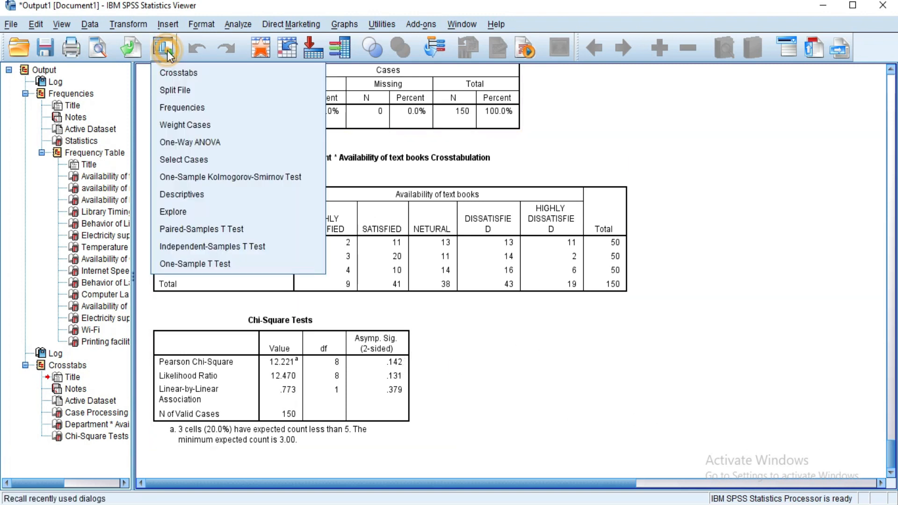
pyautogui.click(178, 72)
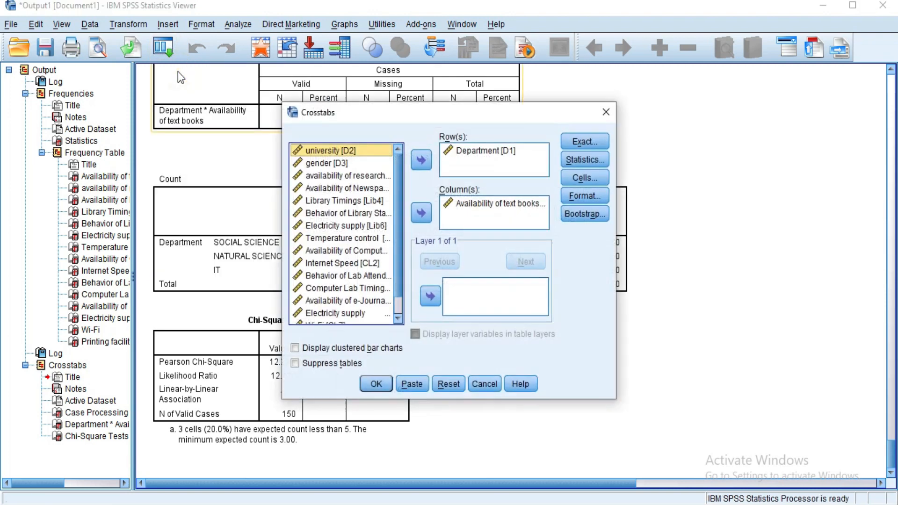
pyautogui.click(482, 204)
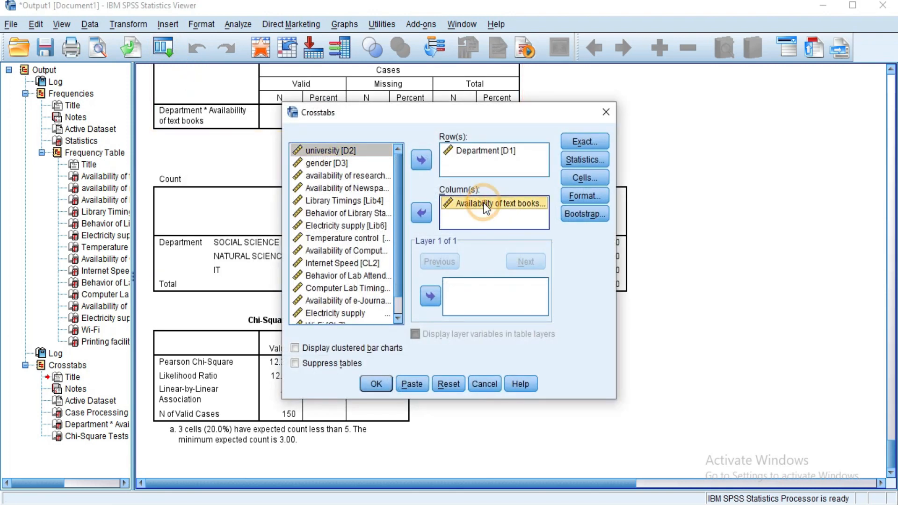
pyautogui.click(422, 215)
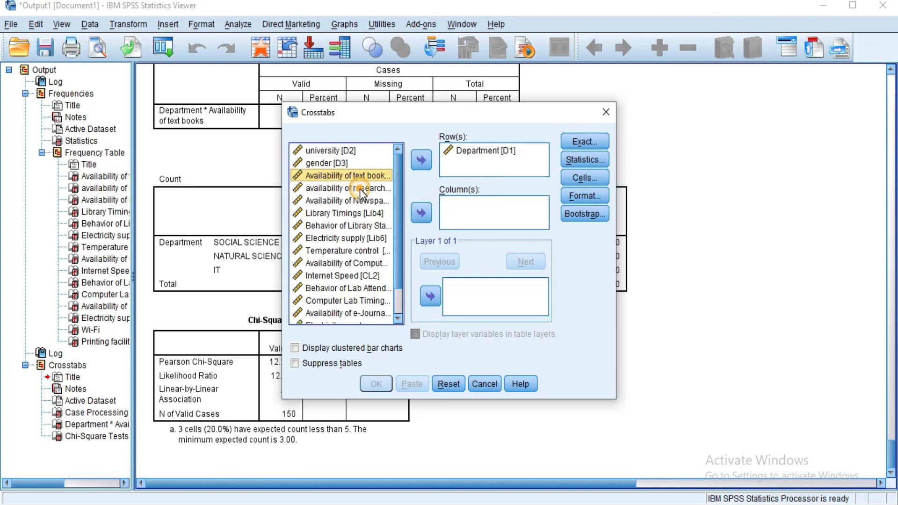
pyautogui.click(361, 189)
pyautogui.click(421, 216)
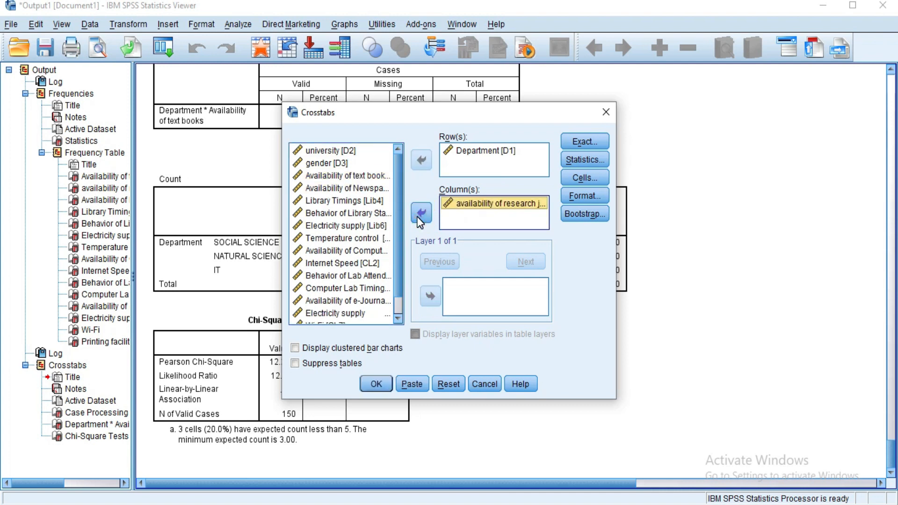
pyautogui.click(377, 384)
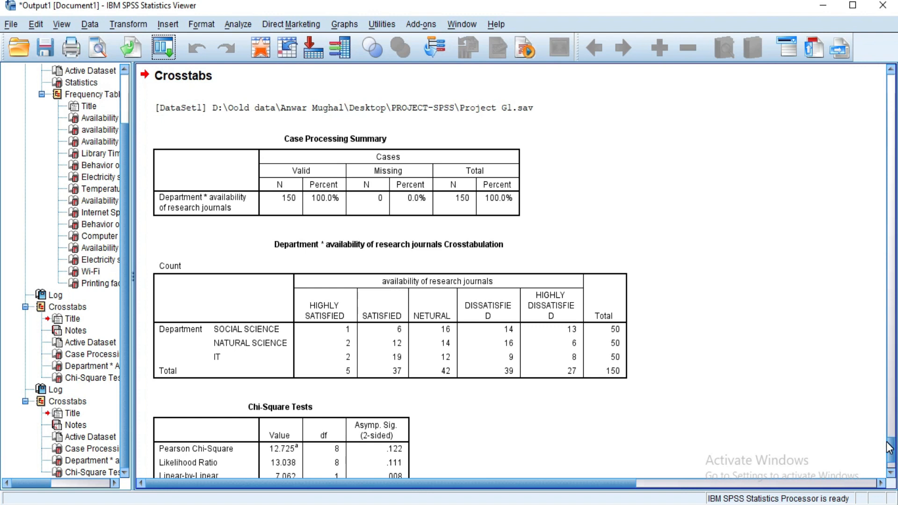
# Step: Review the computer lab item columns in the data and the project's ANOVA instructions
pyautogui.scroll(-1, 882, 442)
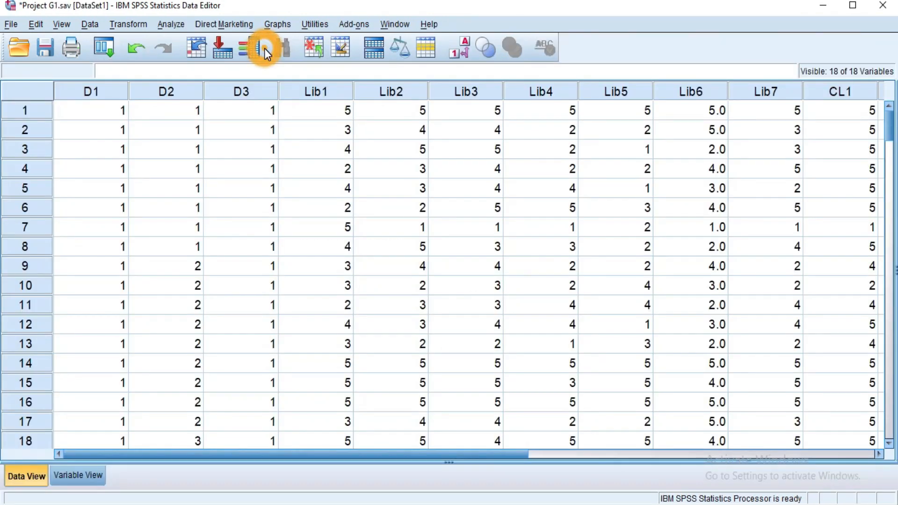
pyautogui.click(265, 49)
pyautogui.moveTo(417, 456); pyautogui.dragTo(758, 449)
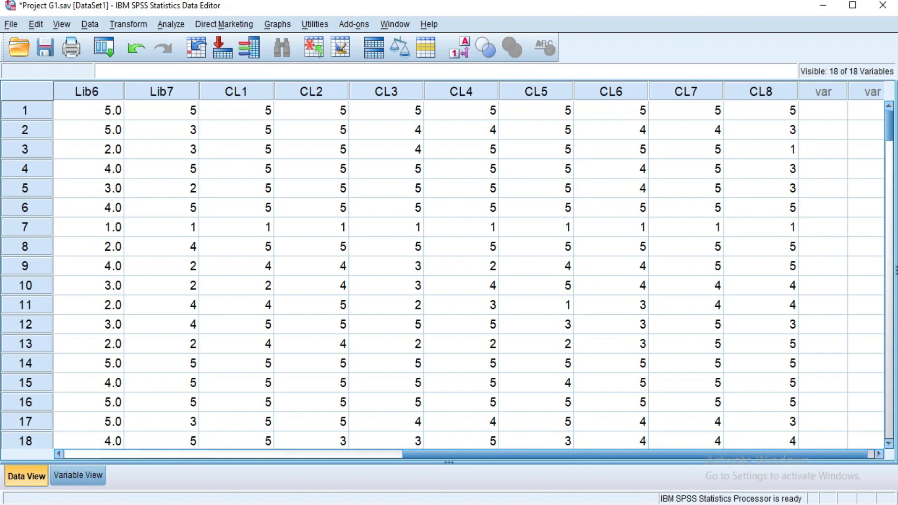
pyautogui.hotkey('alt', 'Tab')
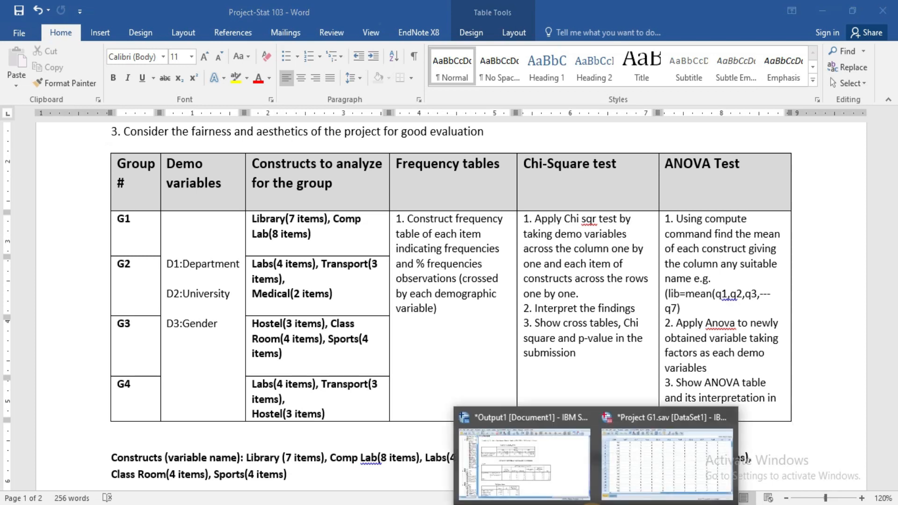
pyautogui.click(629, 491)
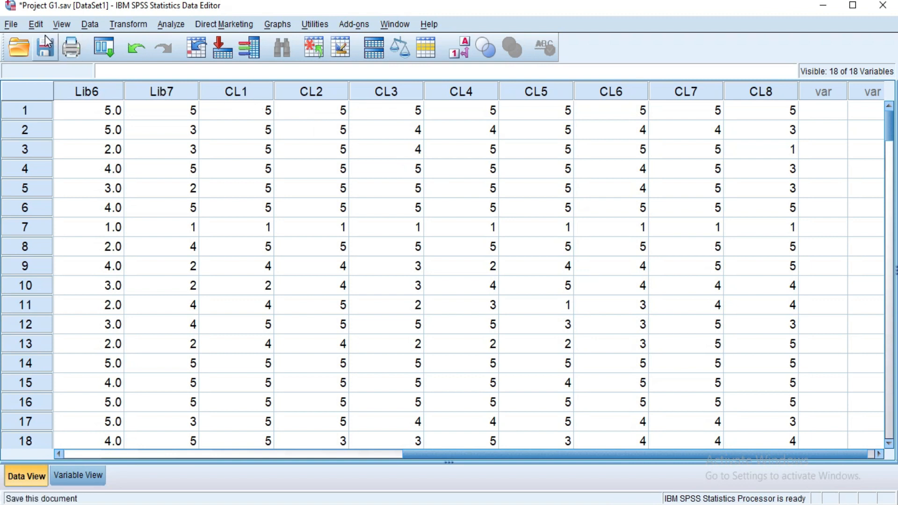
# Step: Open Compute Variable and name the target variable library
pyautogui.click(122, 25)
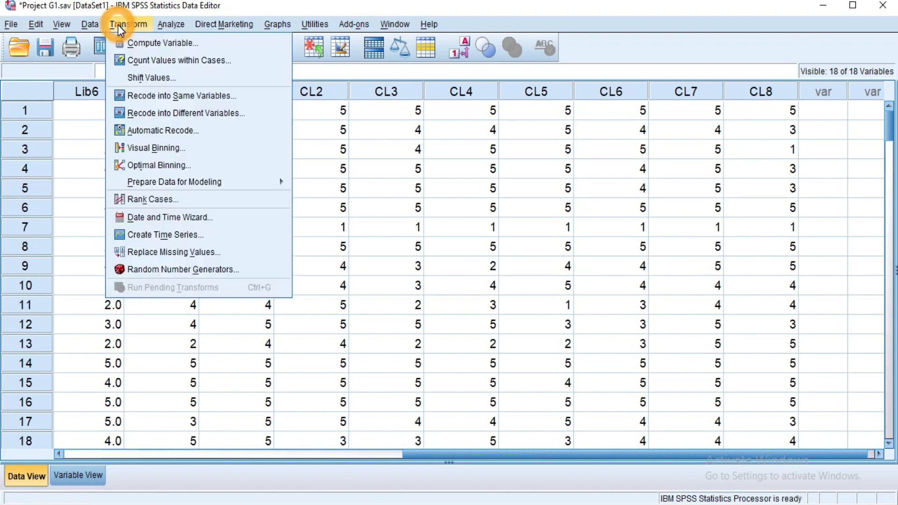
pyautogui.click(183, 43)
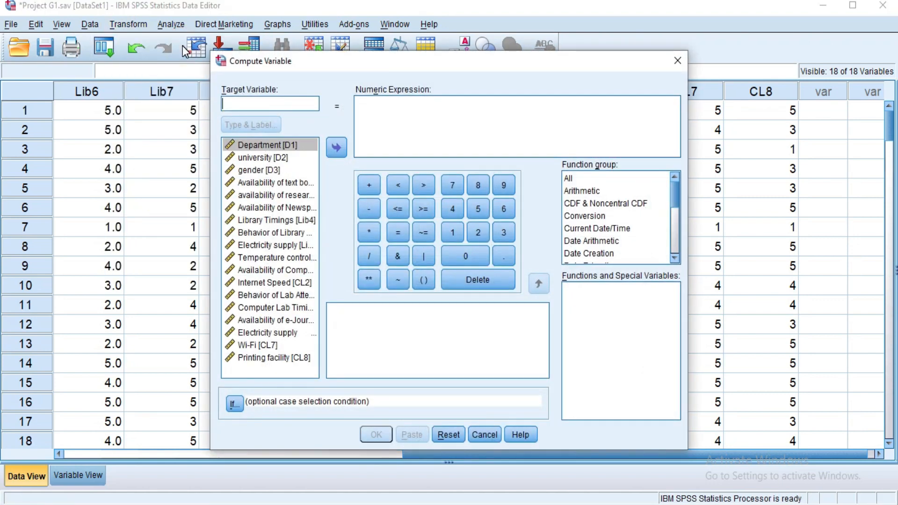
pyautogui.click(429, 60)
pyautogui.moveTo(430, 60); pyautogui.dragTo(407, 81)
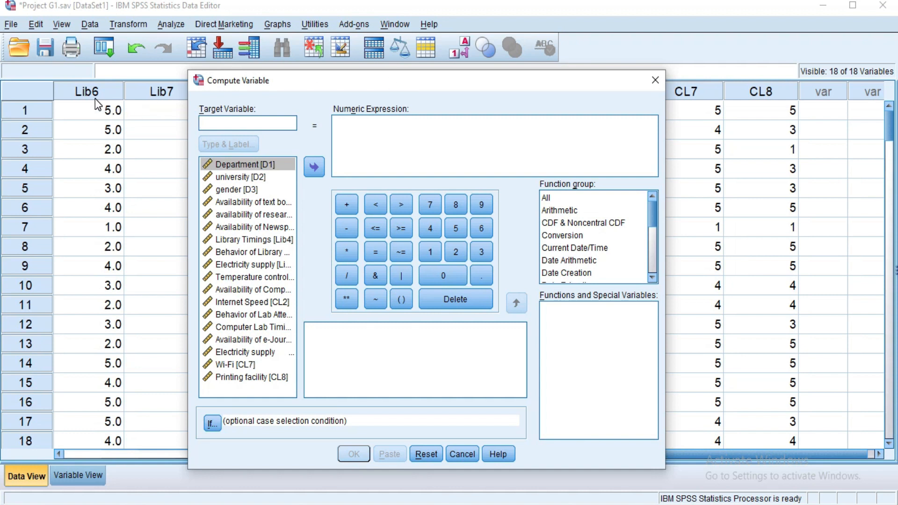
pyautogui.write('l')
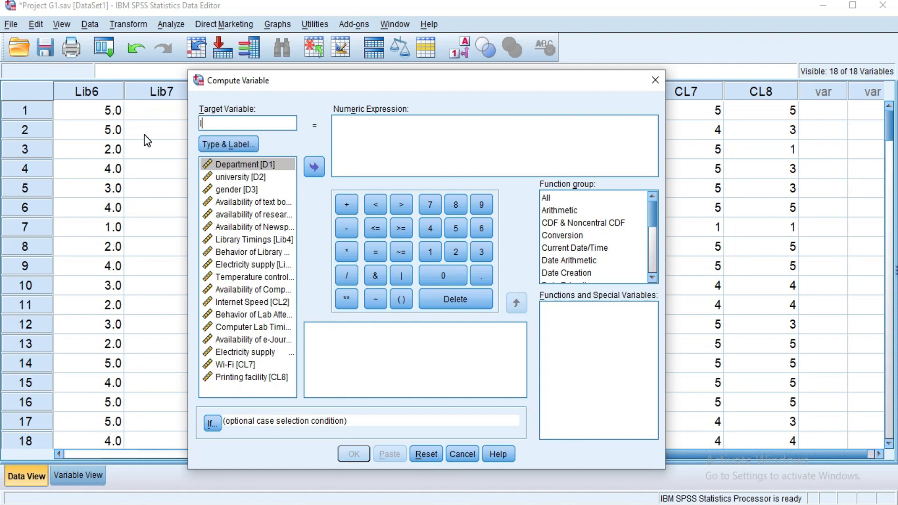
pyautogui.write('ibrary')
# Step: Insert the Statistical function Mean into the numeric expression and clear its placeholder arguments
pyautogui.click(364, 140)
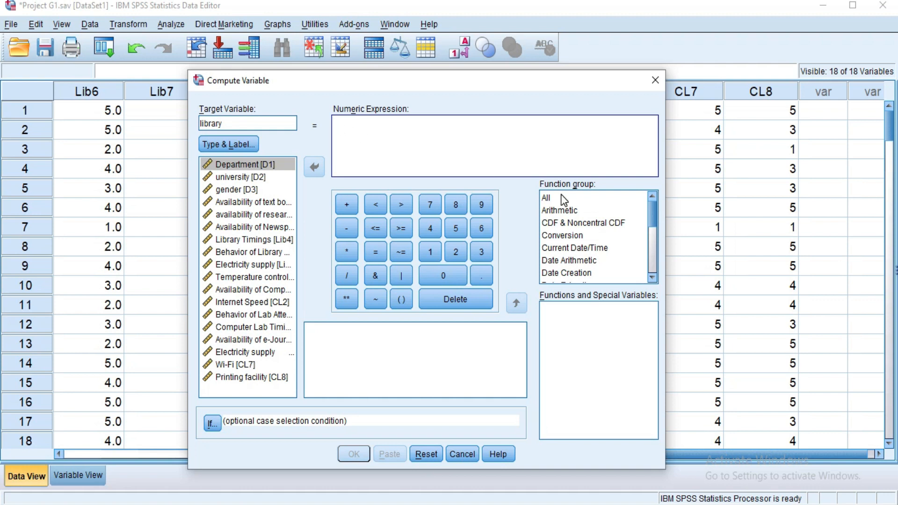
pyautogui.moveTo(652, 211); pyautogui.dragTo(652, 246)
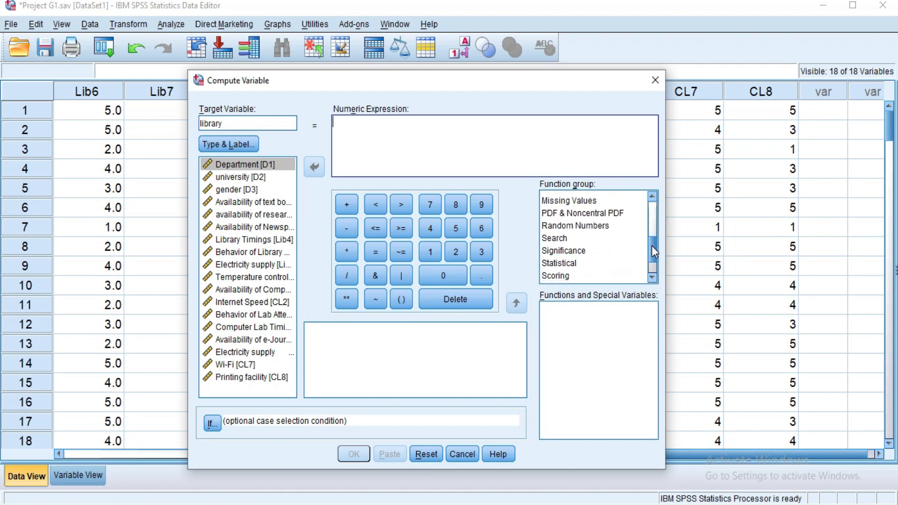
pyautogui.click(567, 265)
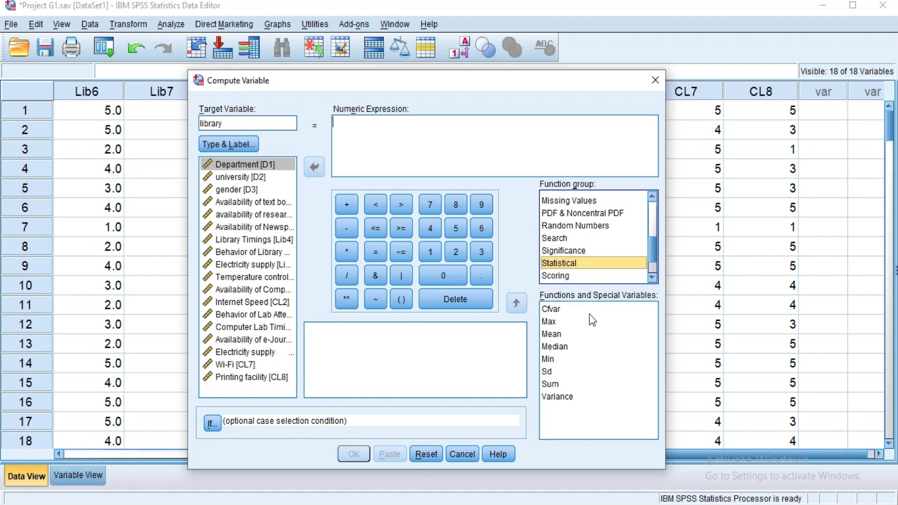
pyautogui.click(588, 359)
pyautogui.click(612, 398)
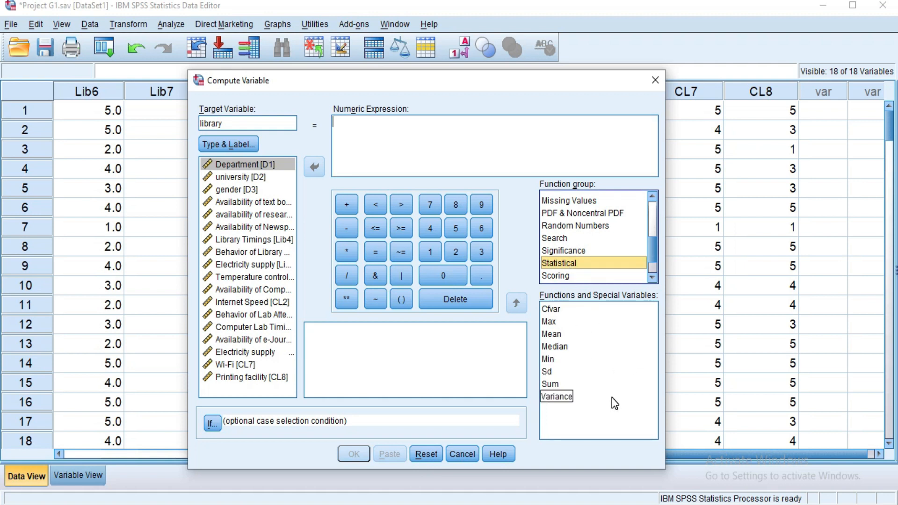
pyautogui.click(591, 353)
pyautogui.click(555, 334)
pyautogui.doubleClick(552, 334)
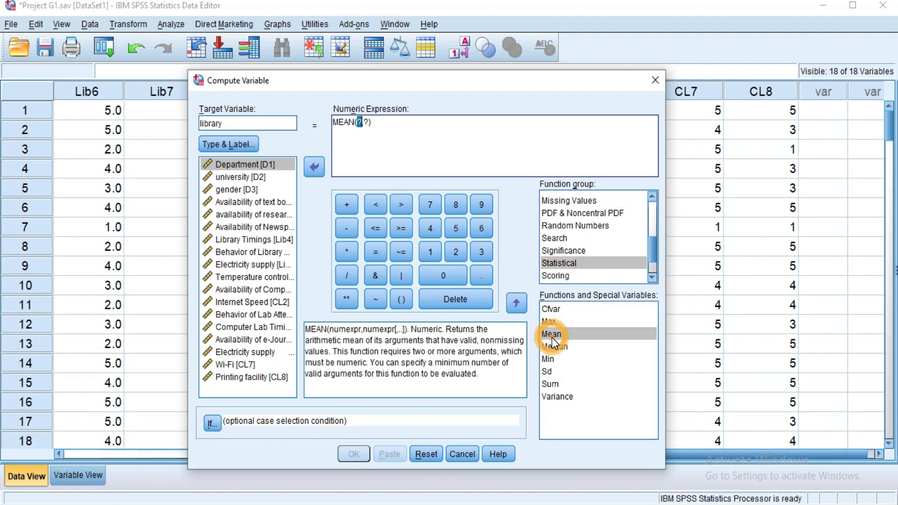
pyautogui.click(368, 123)
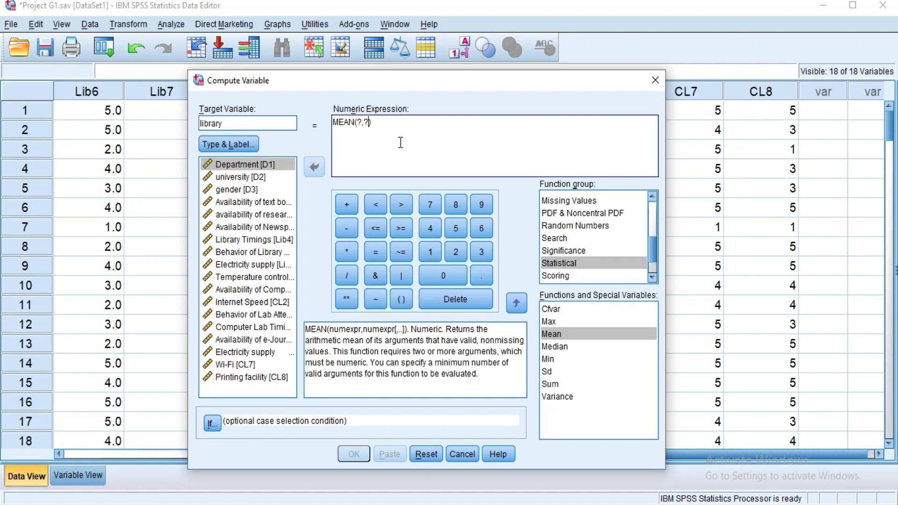
pyautogui.press('BackSpace')
pyautogui.press('BackSpace')
pyautogui.press('BackSpace')
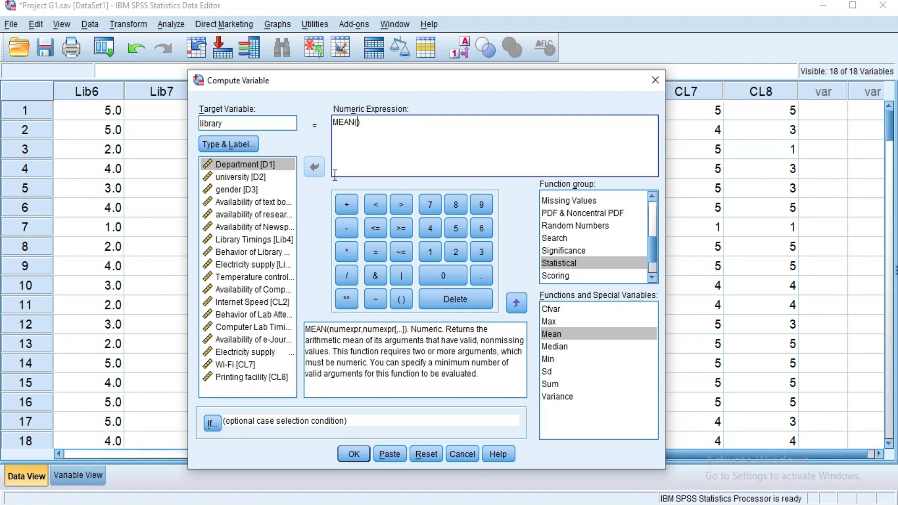
# Step: Fill the MEAN function with Lib1 through Lib7, separated by commas, and run the computation
pyautogui.doubleClick(269, 203)
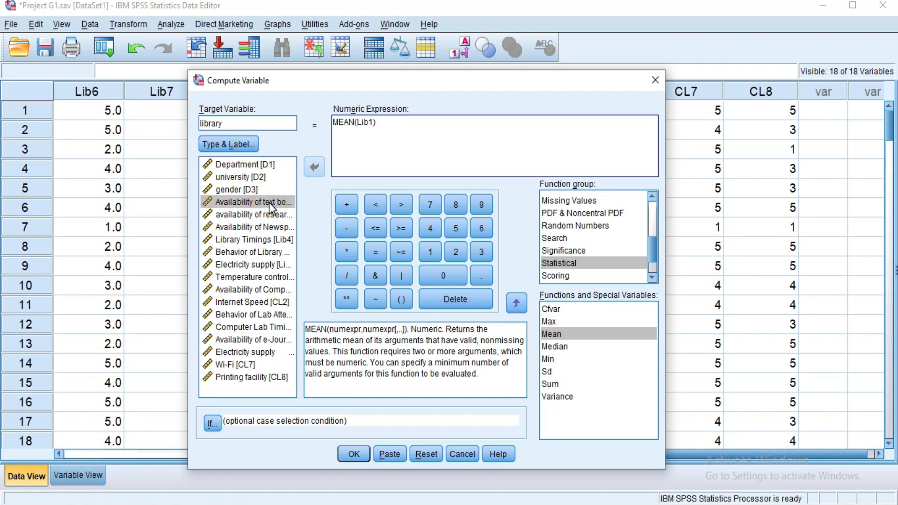
pyautogui.write(',')
pyautogui.click(266, 214)
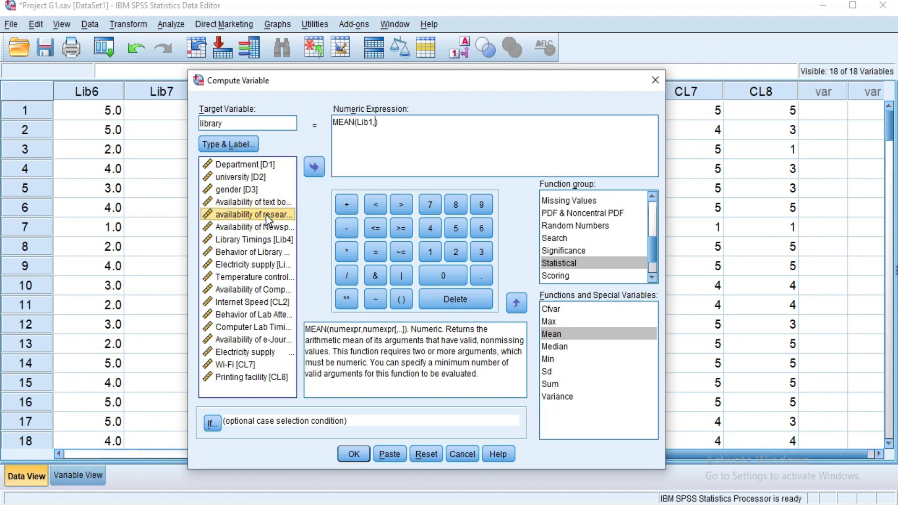
pyautogui.doubleClick(265, 215)
pyautogui.write(',')
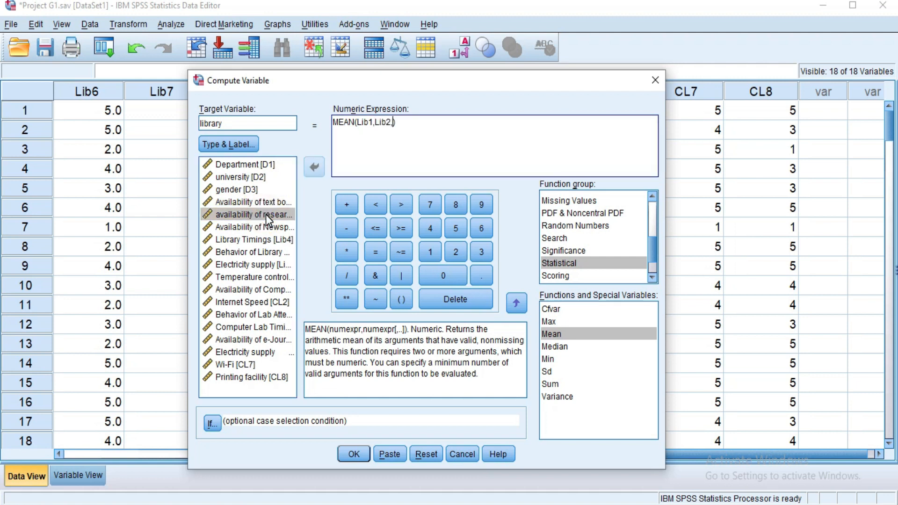
pyautogui.click(264, 227)
pyautogui.doubleClick(264, 226)
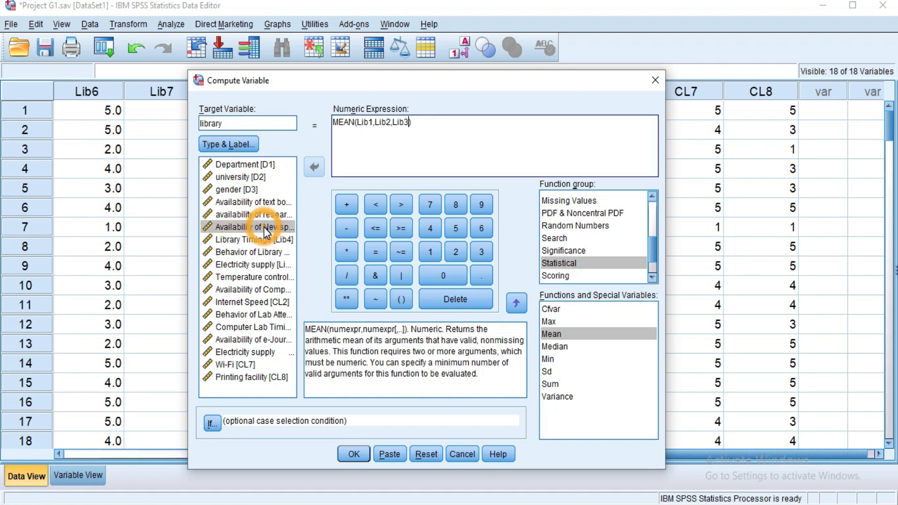
pyautogui.write(',')
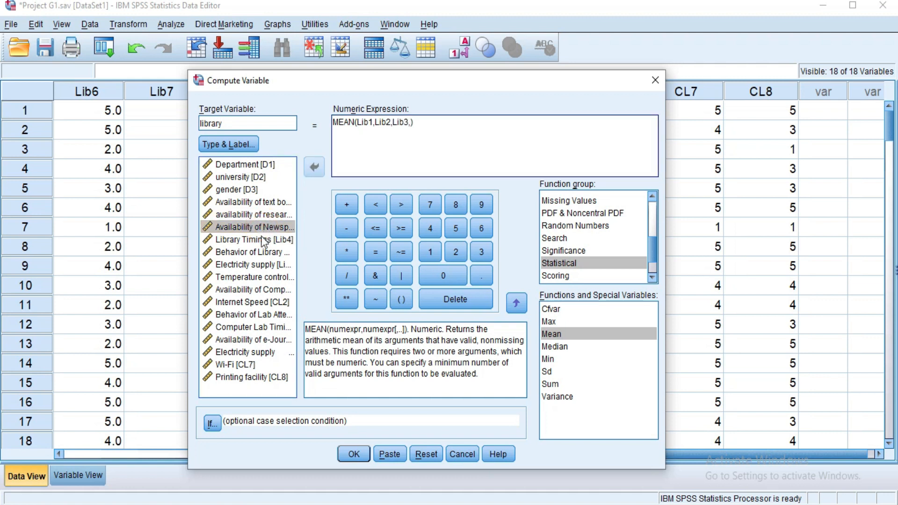
pyautogui.click(263, 240)
pyautogui.doubleClick(264, 240)
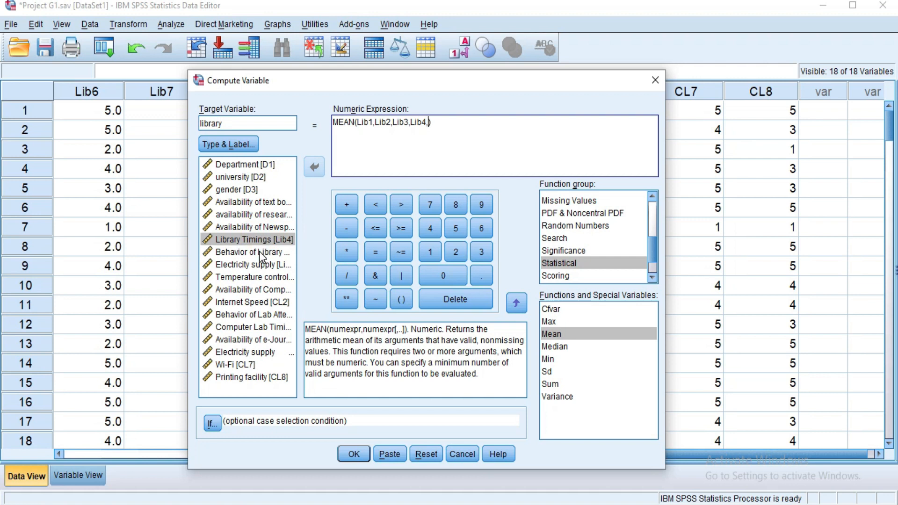
pyautogui.doubleClick(261, 253)
pyautogui.write(',')
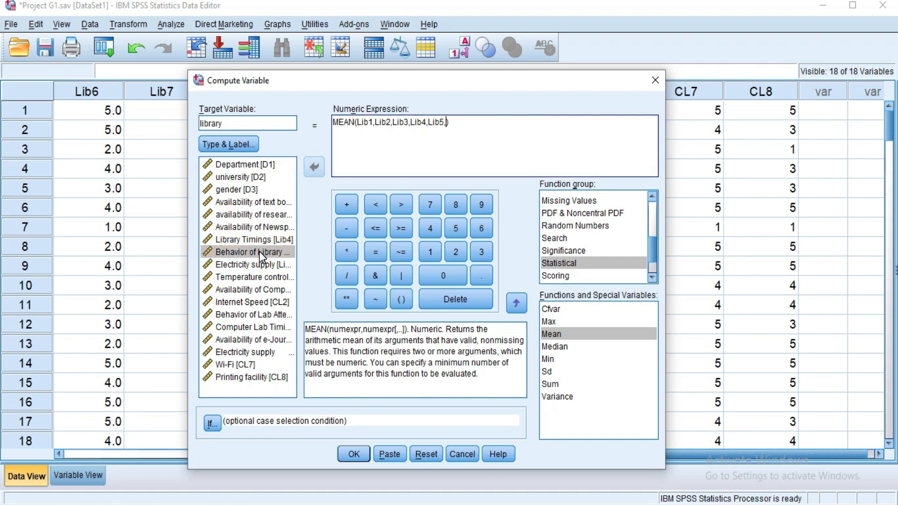
pyautogui.click(260, 266)
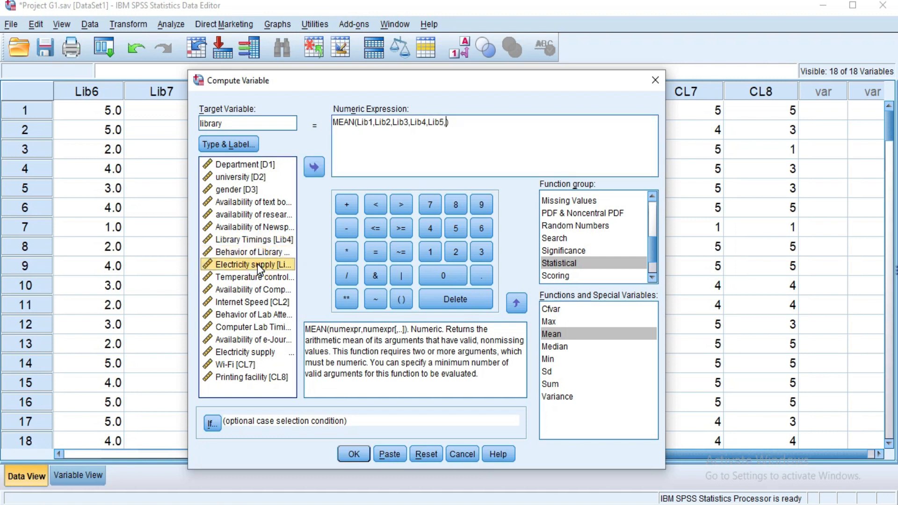
pyautogui.doubleClick(260, 265)
pyautogui.write(',')
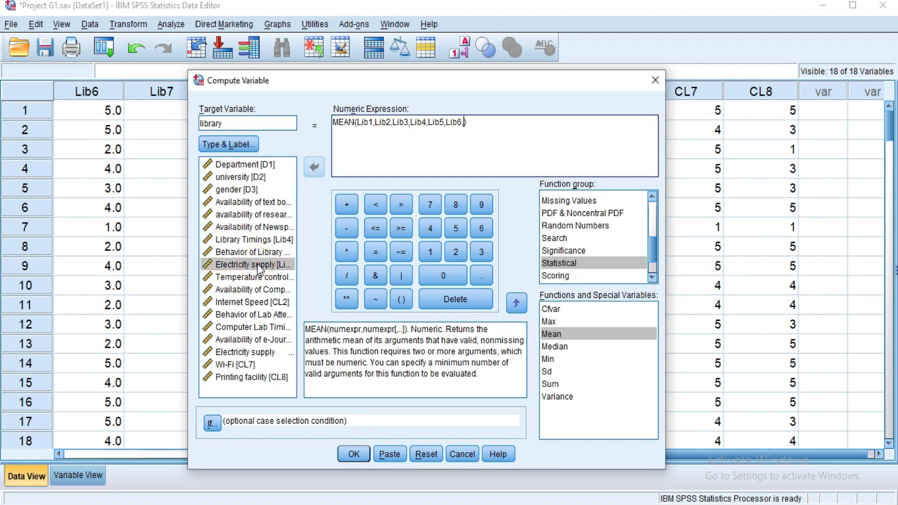
pyautogui.click(256, 279)
pyautogui.doubleClick(254, 277)
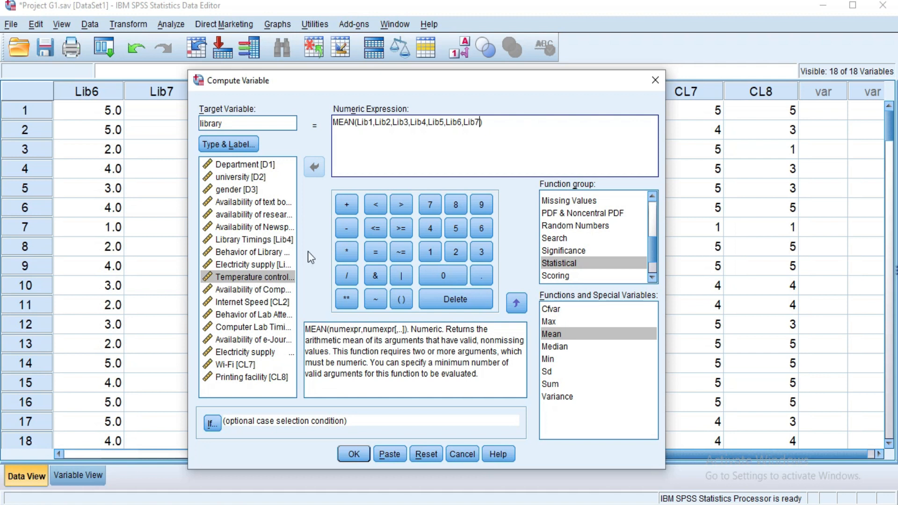
pyautogui.click(492, 125)
pyautogui.click(352, 454)
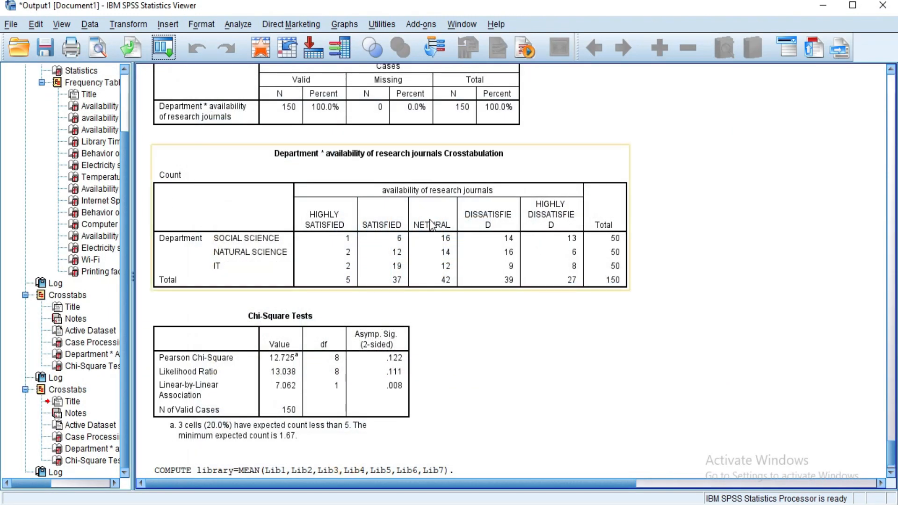
# Step: Check the COMPUTE command in the output and inspect the new library column in the data
pyautogui.click(893, 444)
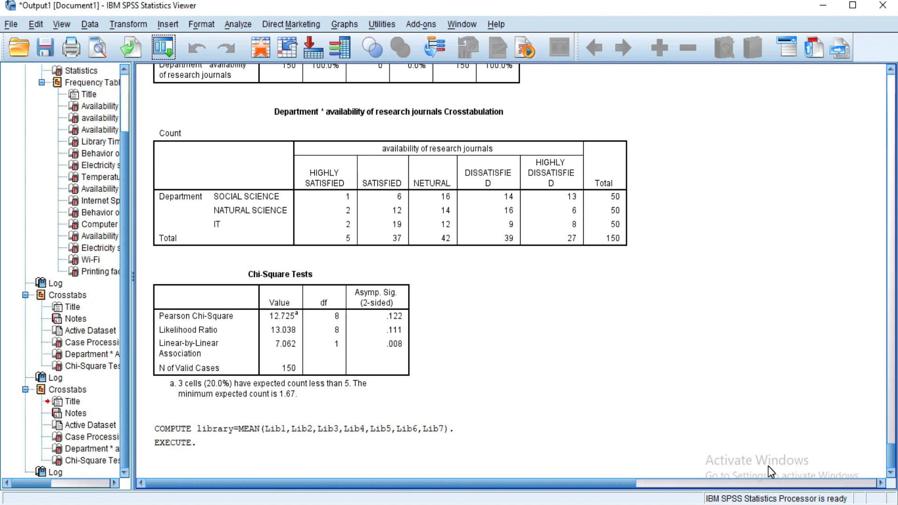
pyautogui.click(227, 448)
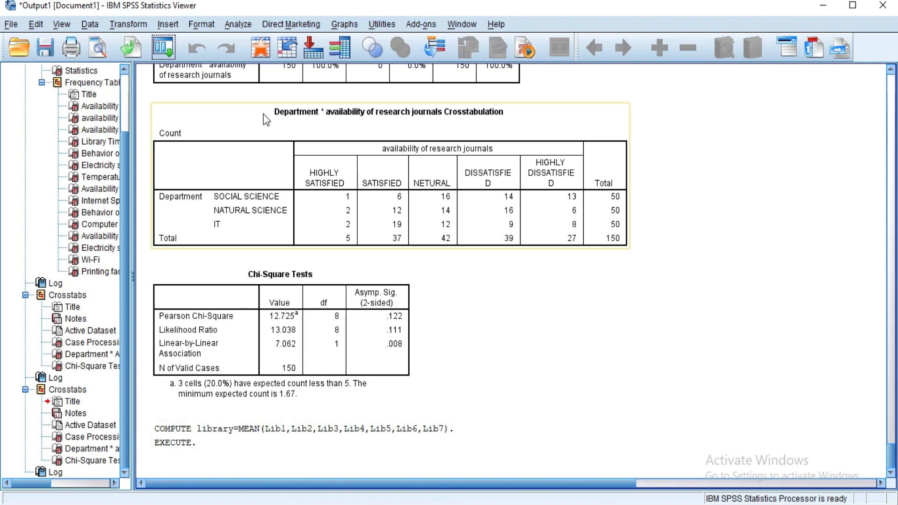
pyautogui.click(260, 50)
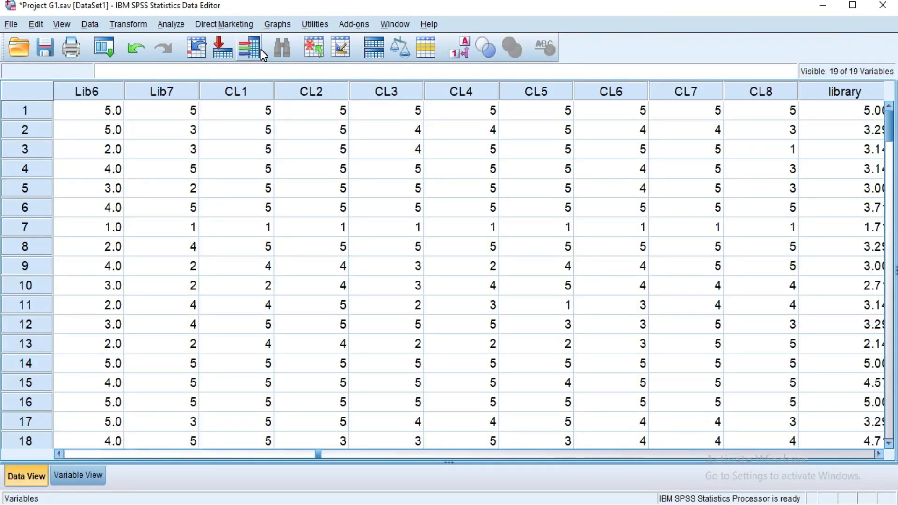
pyautogui.click(879, 454)
pyautogui.click(879, 454)
pyautogui.click(879, 454)
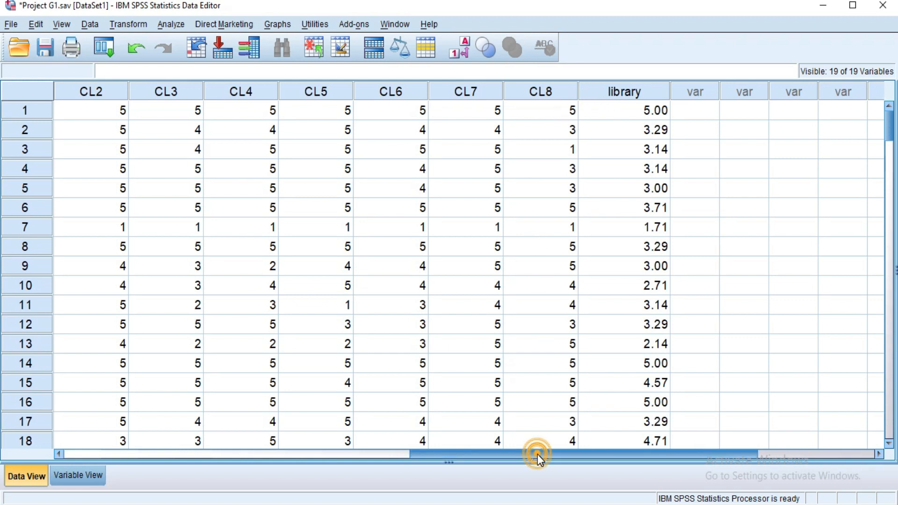
pyautogui.moveTo(537, 454); pyautogui.dragTo(503, 456)
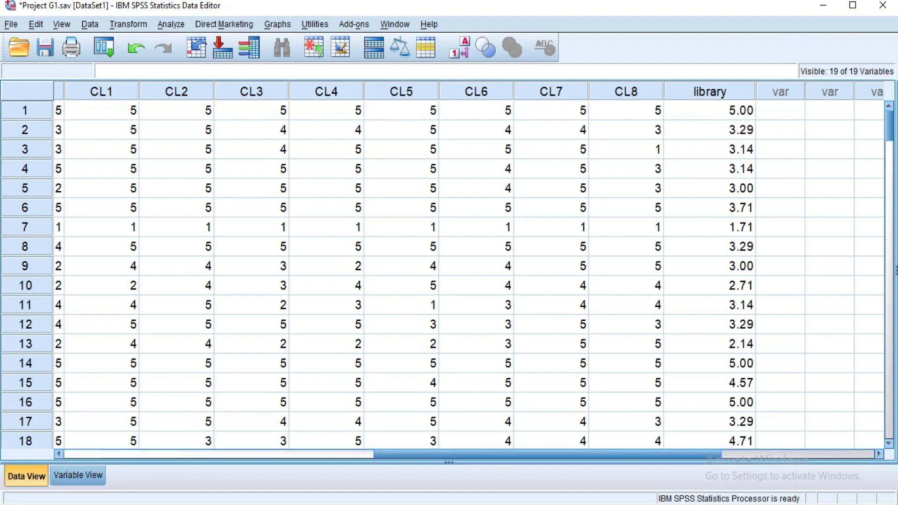
# Step: Reread the project's ANOVA test instructions in the Word document
pyautogui.hotkey('alt', 'Tab')
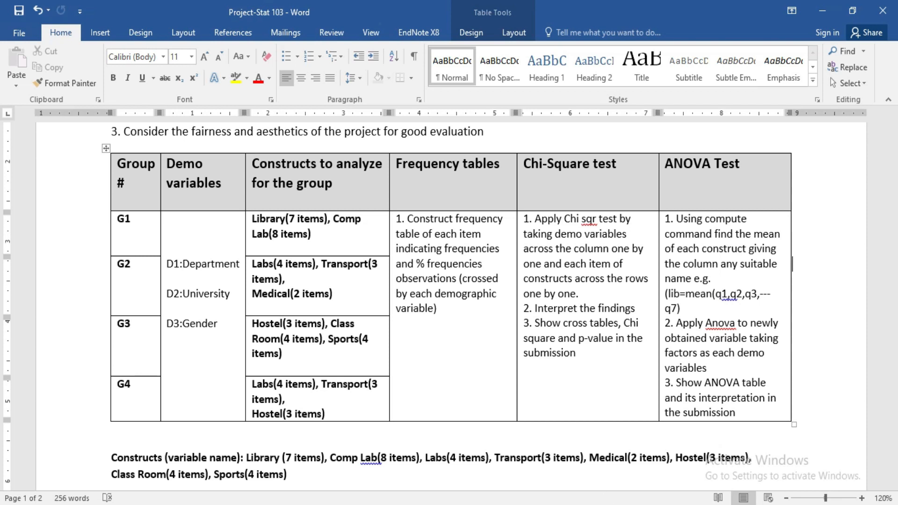
pyautogui.moveTo(598, 503)
pyautogui.click(635, 475)
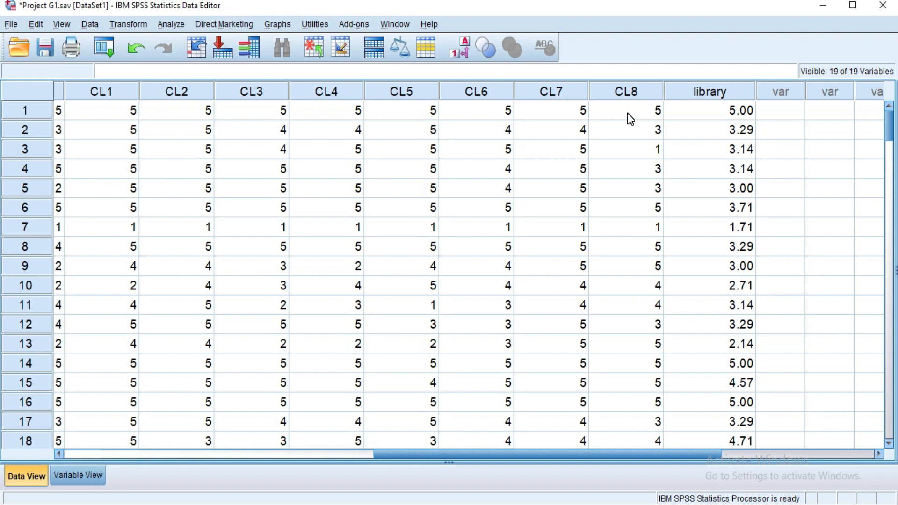
# Step: Open One-Way ANOVA with library as the dependent variable and Department [D1] as the factor
pyautogui.click(164, 26)
pyautogui.moveTo(206, 90)
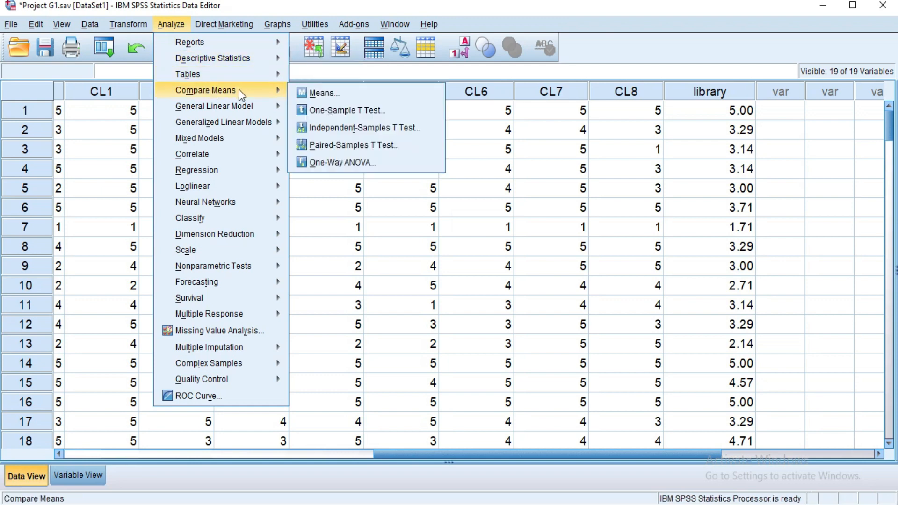
pyautogui.click(352, 163)
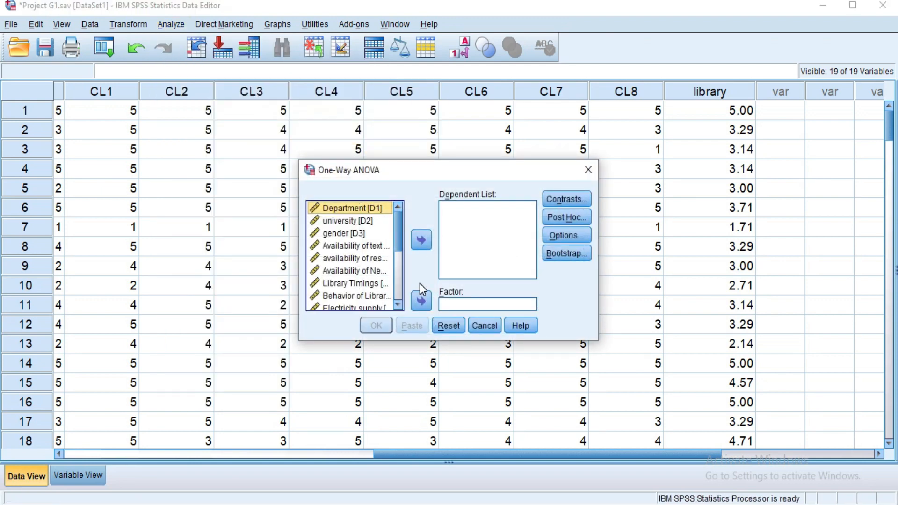
pyautogui.moveTo(398, 242); pyautogui.dragTo(398, 299)
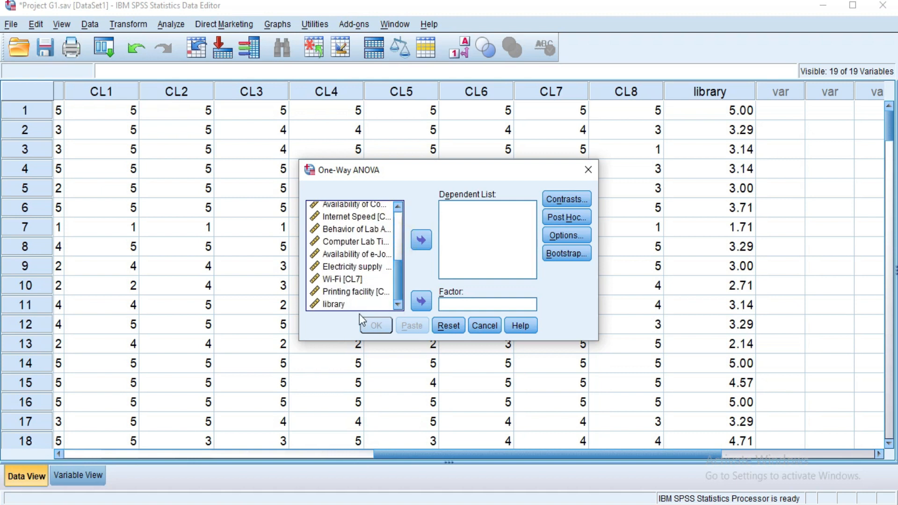
pyautogui.click(338, 305)
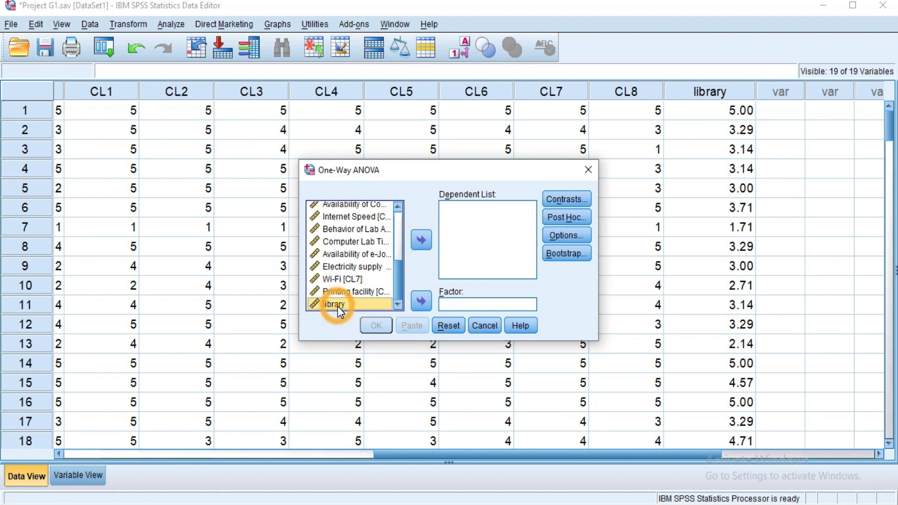
pyautogui.click(422, 241)
pyautogui.moveTo(399, 281); pyautogui.dragTo(399, 209)
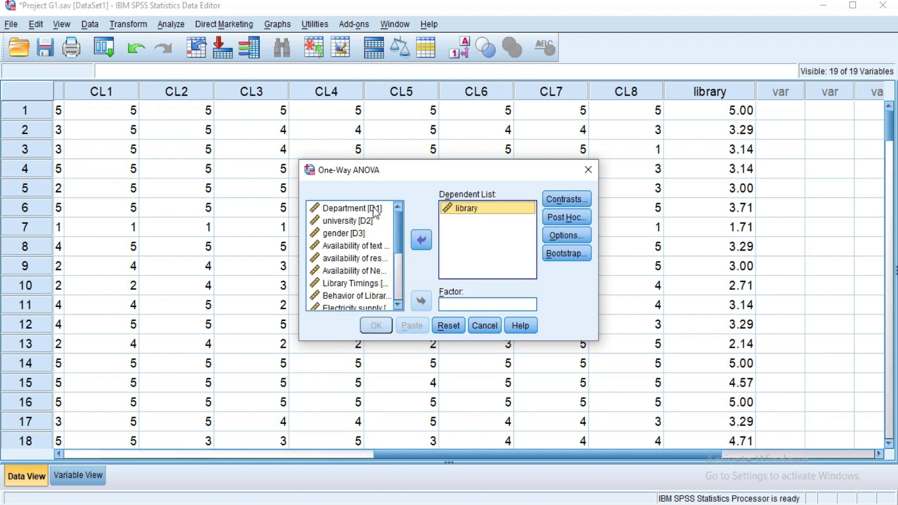
pyautogui.click(374, 209)
pyautogui.click(420, 303)
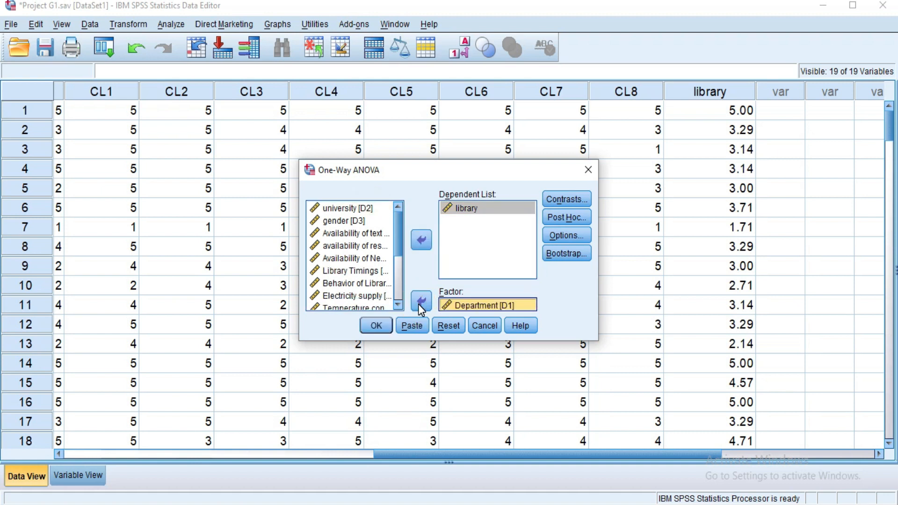
# Step: In the ANOVA options, enable Homogeneity of variance test and Descriptive statistics
pyautogui.click(575, 239)
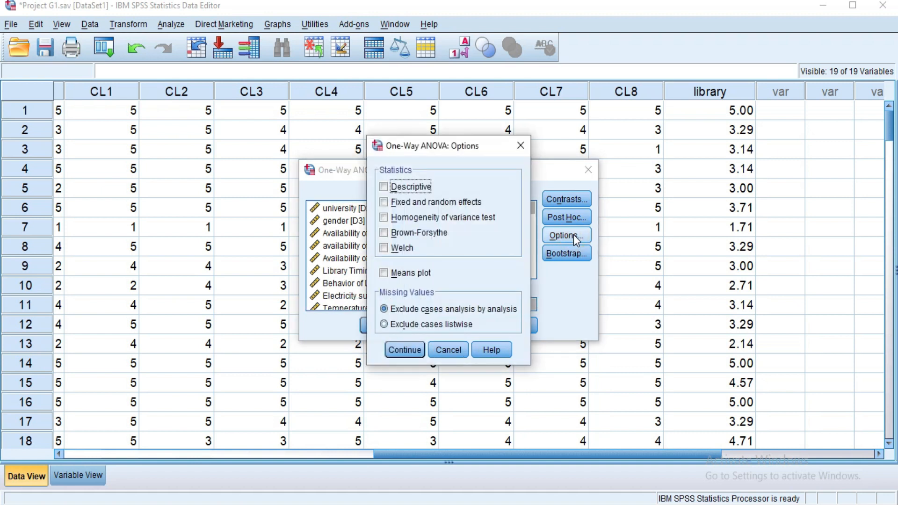
pyautogui.click(405, 222)
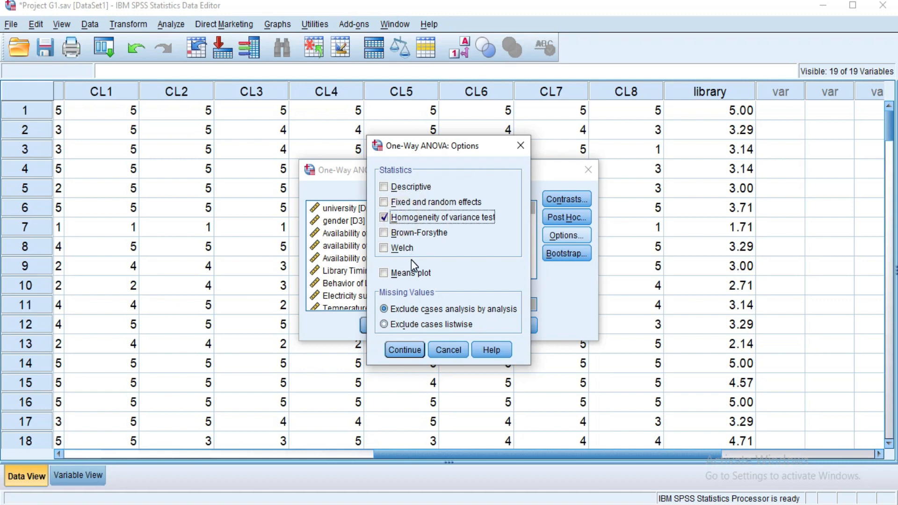
pyautogui.click(385, 187)
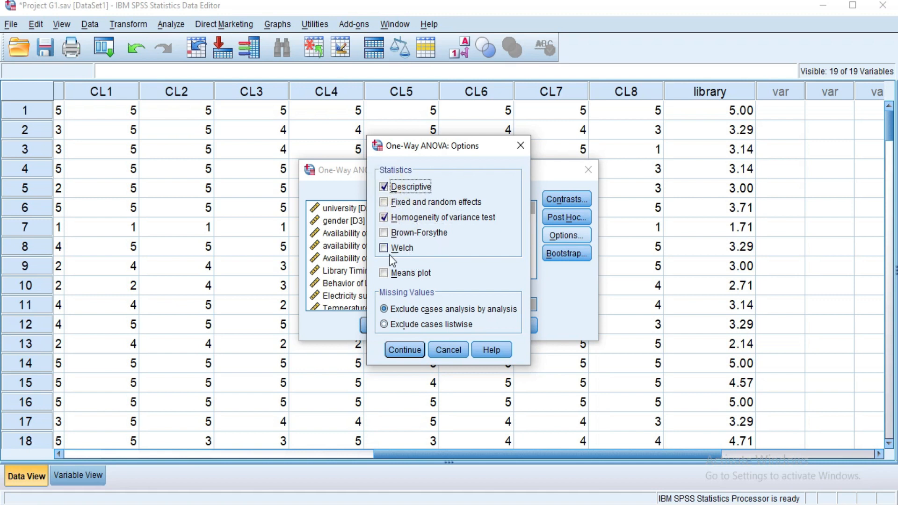
pyautogui.click(405, 350)
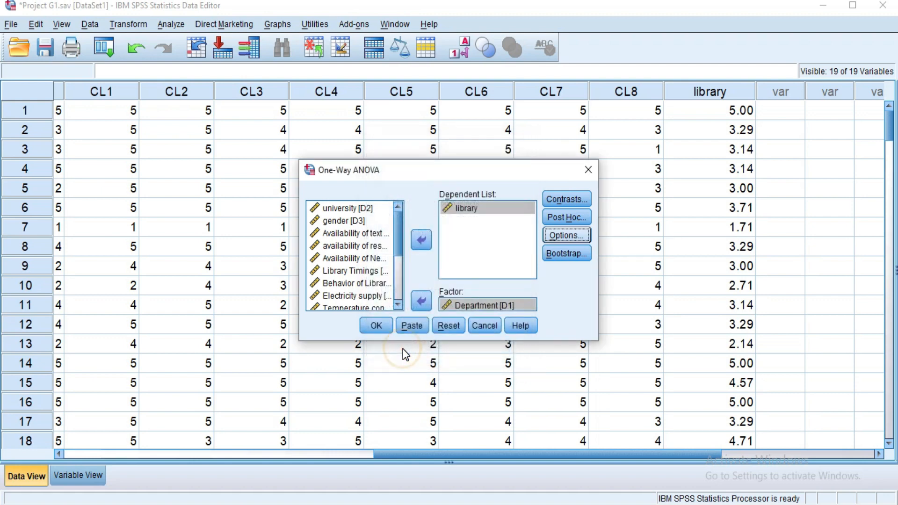
# Step: Run the One-Way ANOVA of library by Department and review the output tables
pyautogui.click(374, 328)
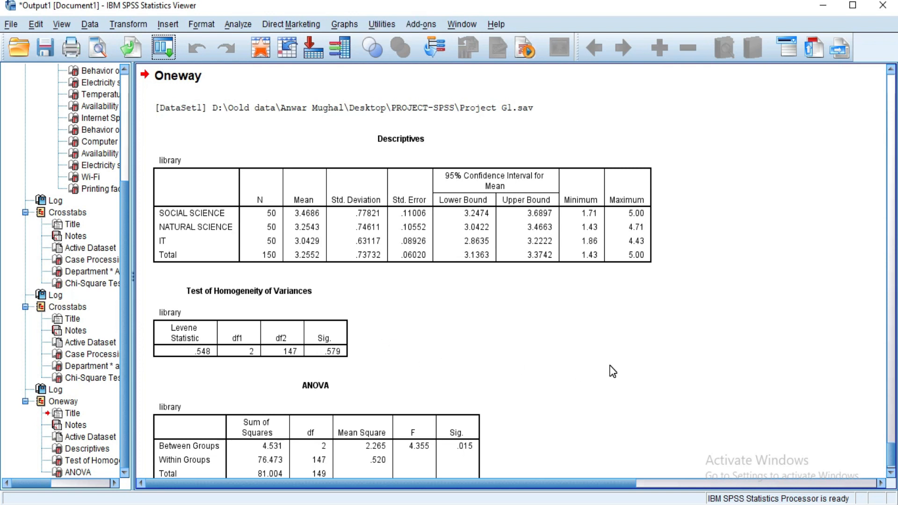
pyautogui.click(893, 450)
pyautogui.moveTo(893, 451); pyautogui.dragTo(893, 458)
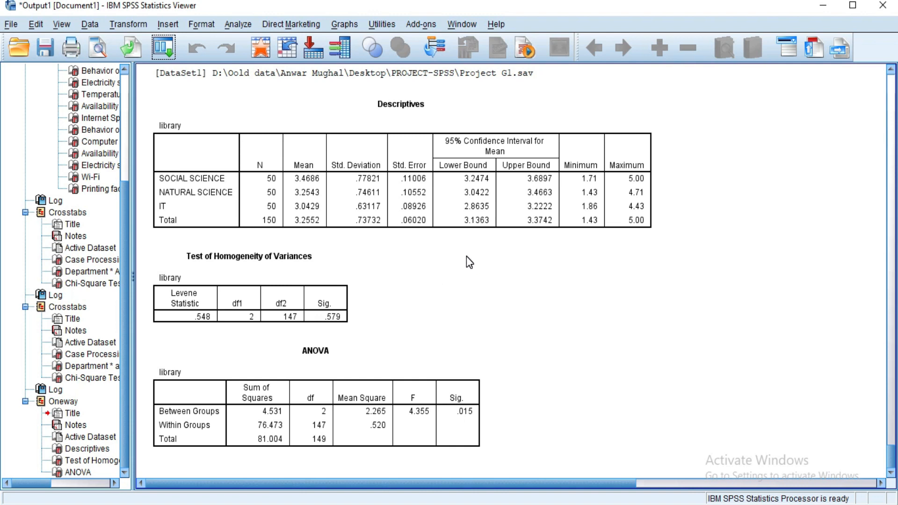
# Step: Rerun One-Way ANOVA on library, replacing the Department factor with university [D2], and review the results
pyautogui.click(165, 48)
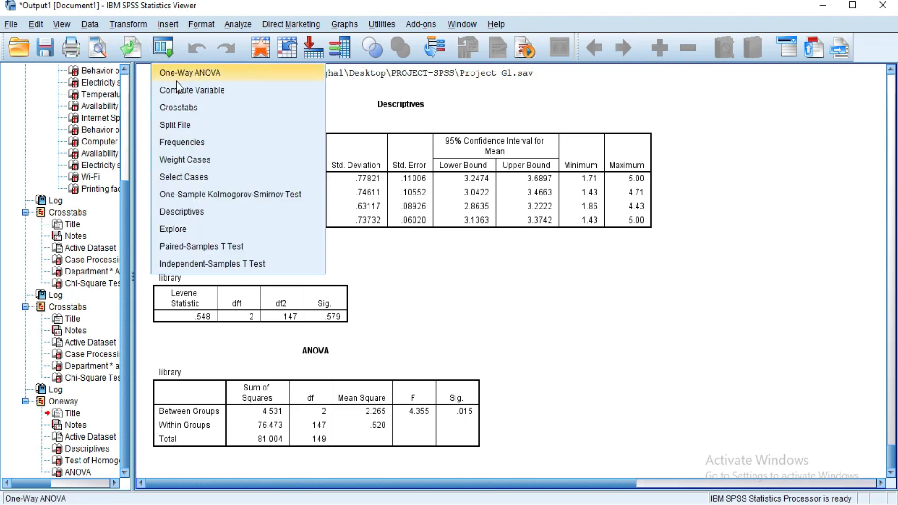
pyautogui.click(186, 74)
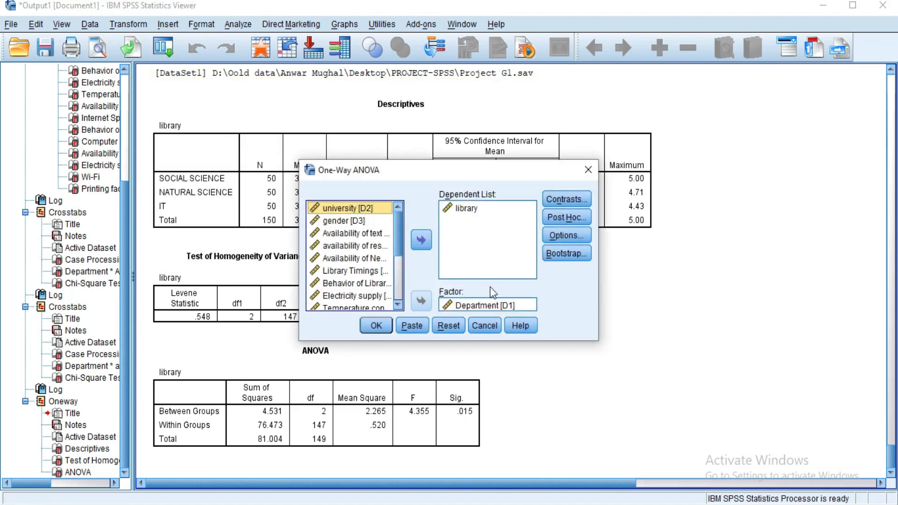
pyautogui.click(490, 309)
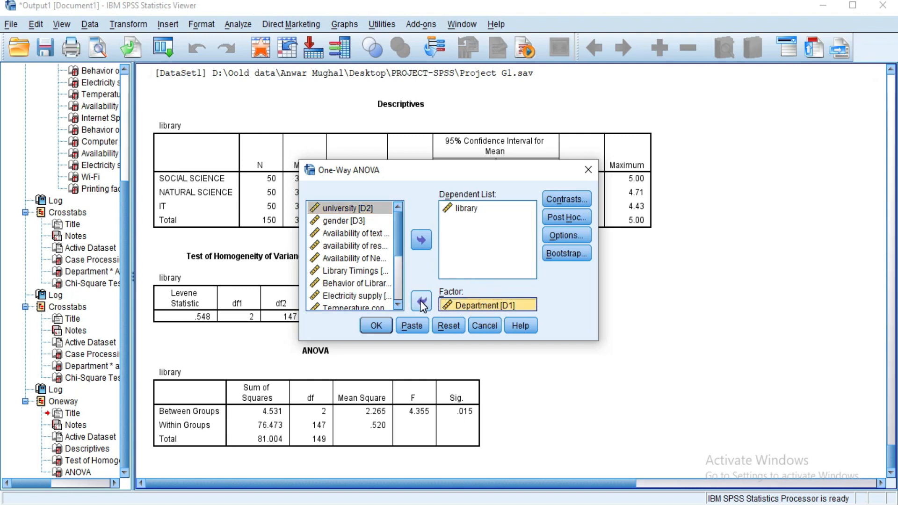
pyautogui.click(422, 303)
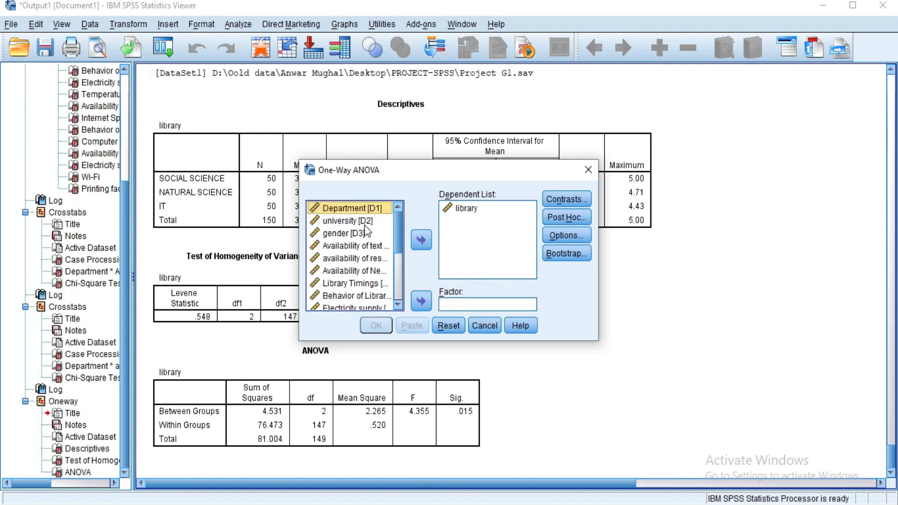
pyautogui.click(363, 222)
pyautogui.click(420, 305)
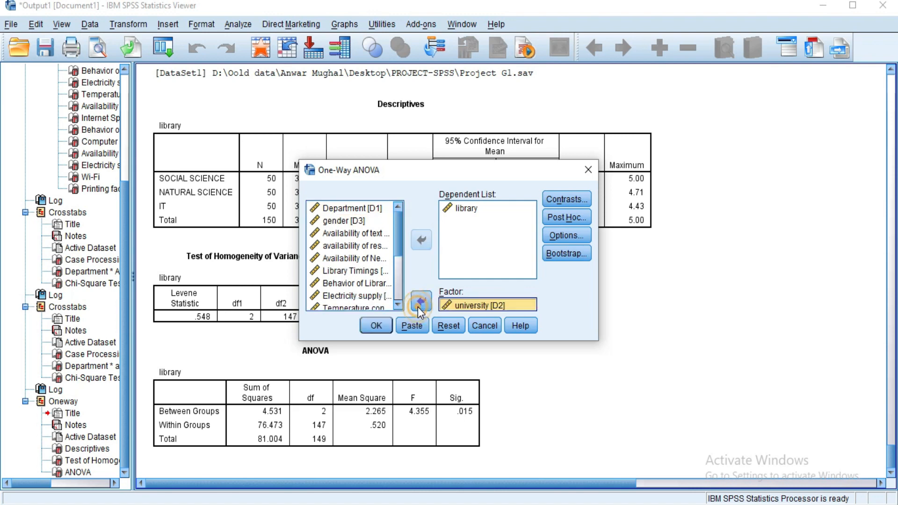
pyautogui.click(376, 326)
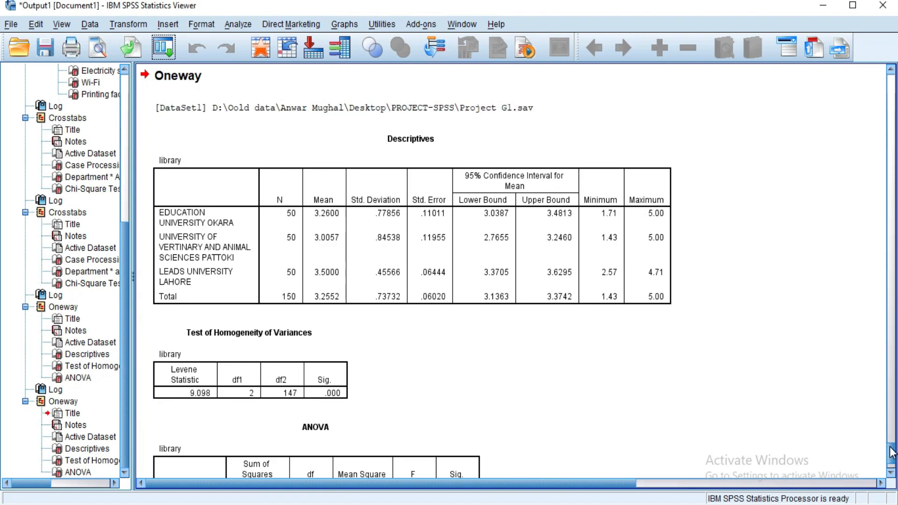
pyautogui.moveTo(891, 448); pyautogui.dragTo(891, 452)
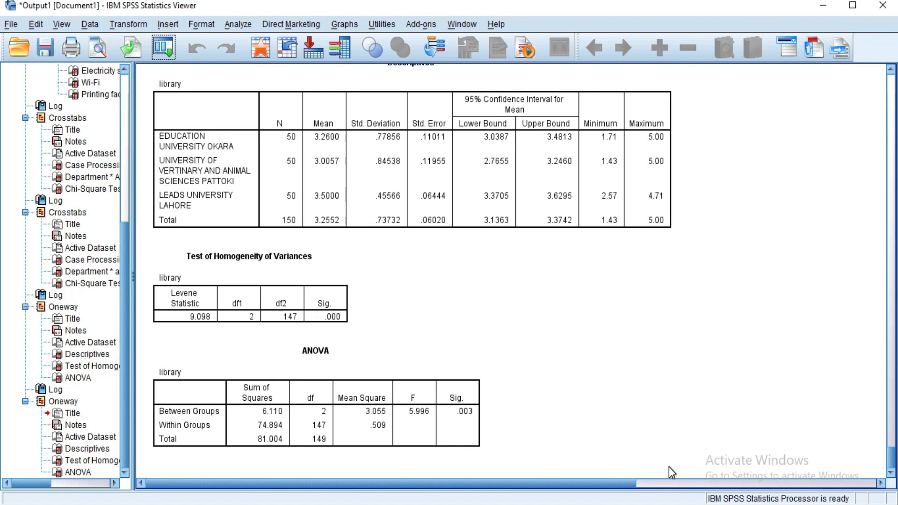
# Step: Switch to the Word document and reread the project's constructs and ANOVA instructions
pyautogui.click(258, 50)
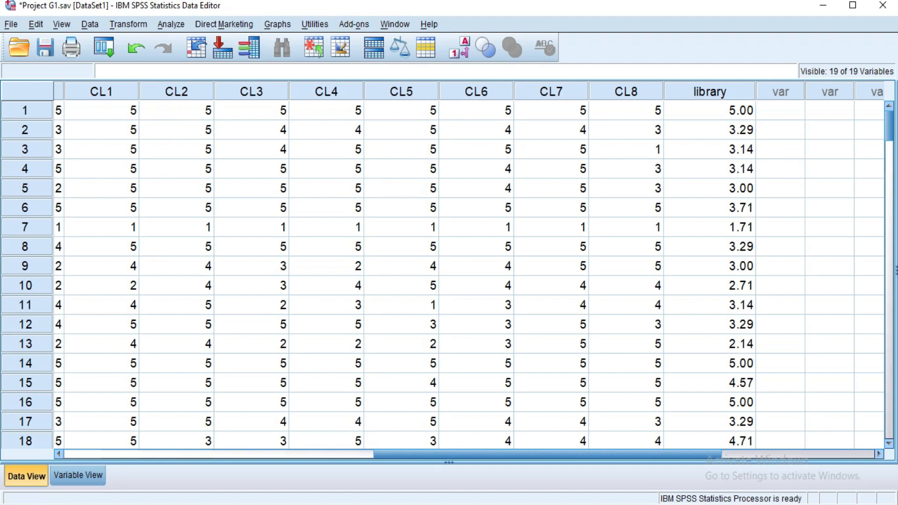
pyautogui.hotkey('alt', 'Tab')
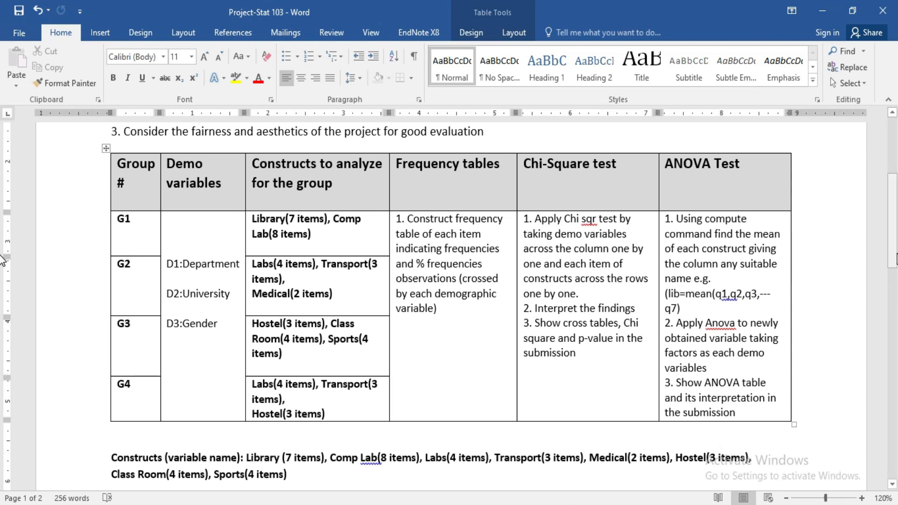
pyautogui.moveTo(895, 261); pyautogui.dragTo(895, 288)
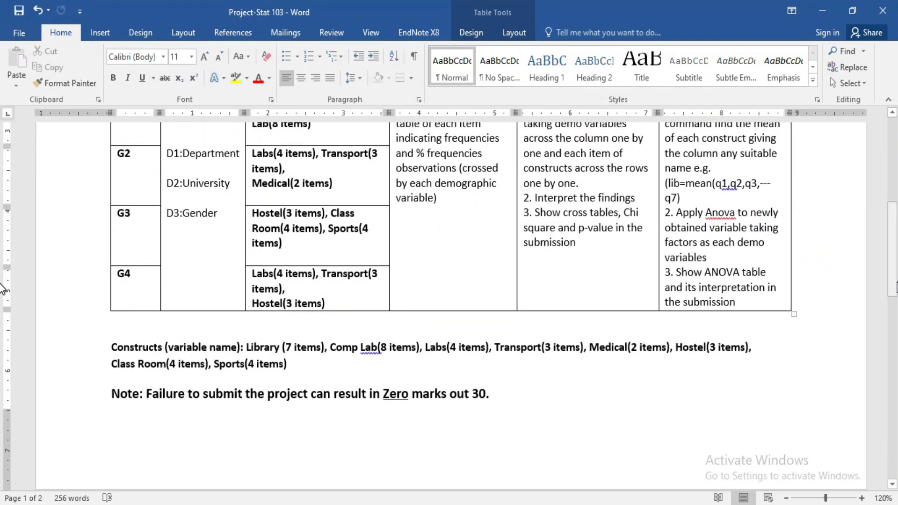
pyautogui.moveTo(895, 288)
pyautogui.mouseDown()
pyautogui.moveTo(895, 220)
pyautogui.moveTo(896, 273)
pyautogui.mouseUp()
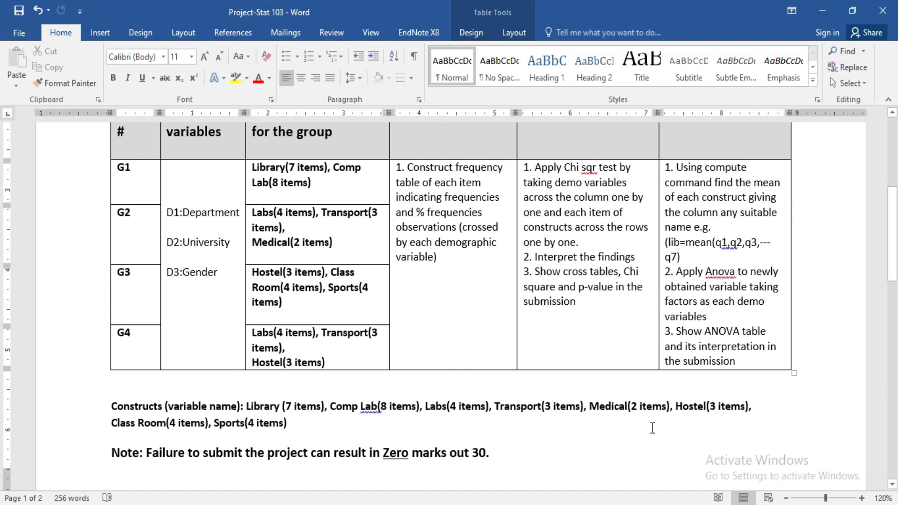
pyautogui.click(531, 504)
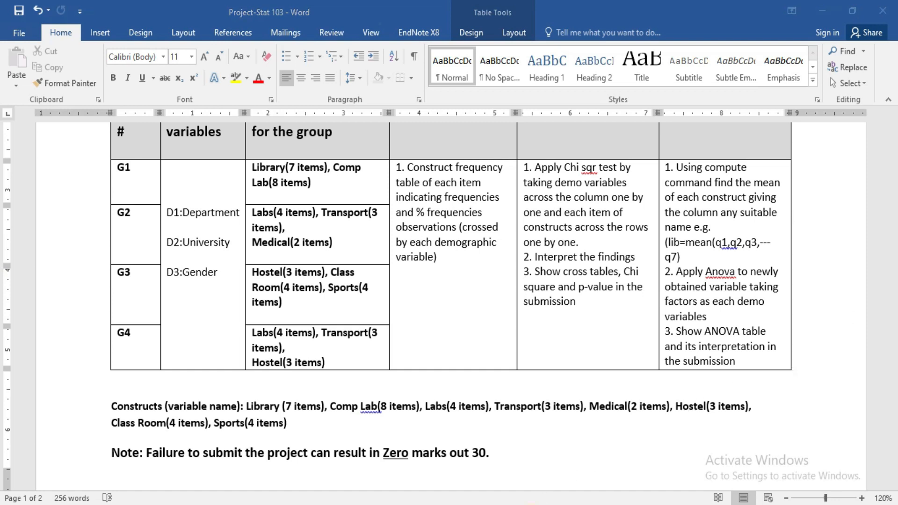